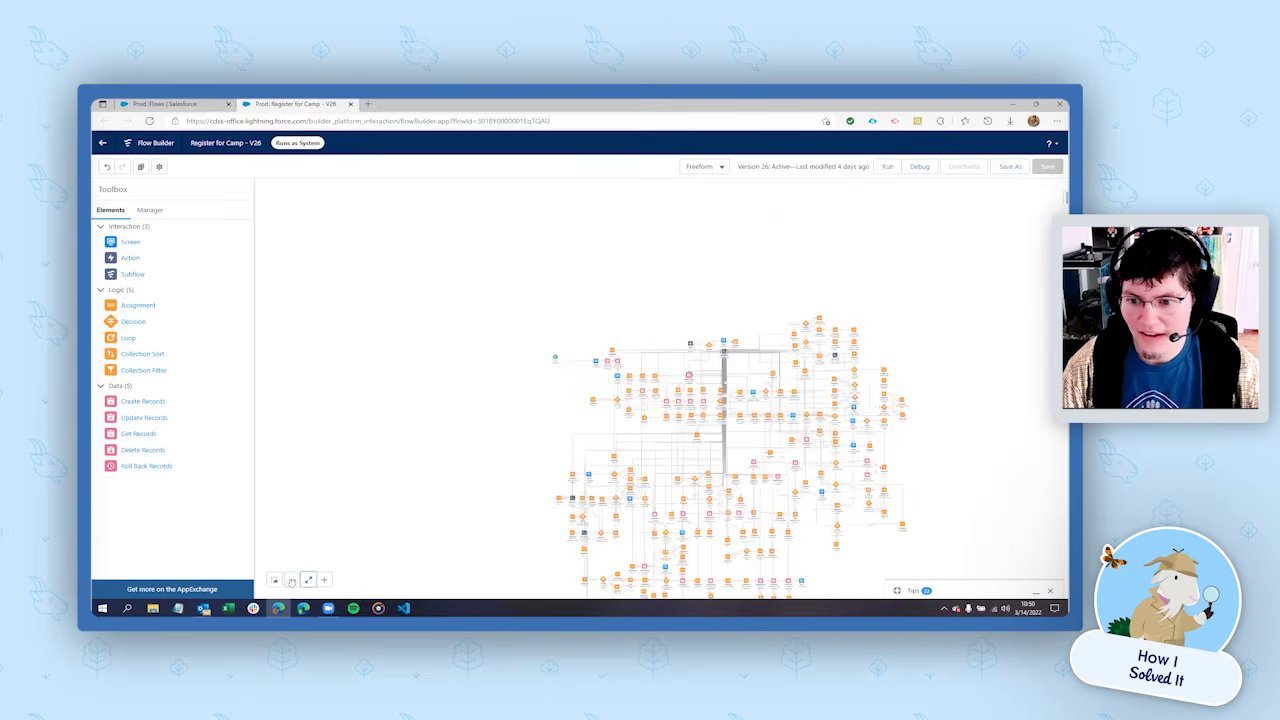
# Survey the Register for Camp flow and inspect the outcome settings of the decision D03: Continue or Go Back
pyautogui.scroll(-5, 406, 361)
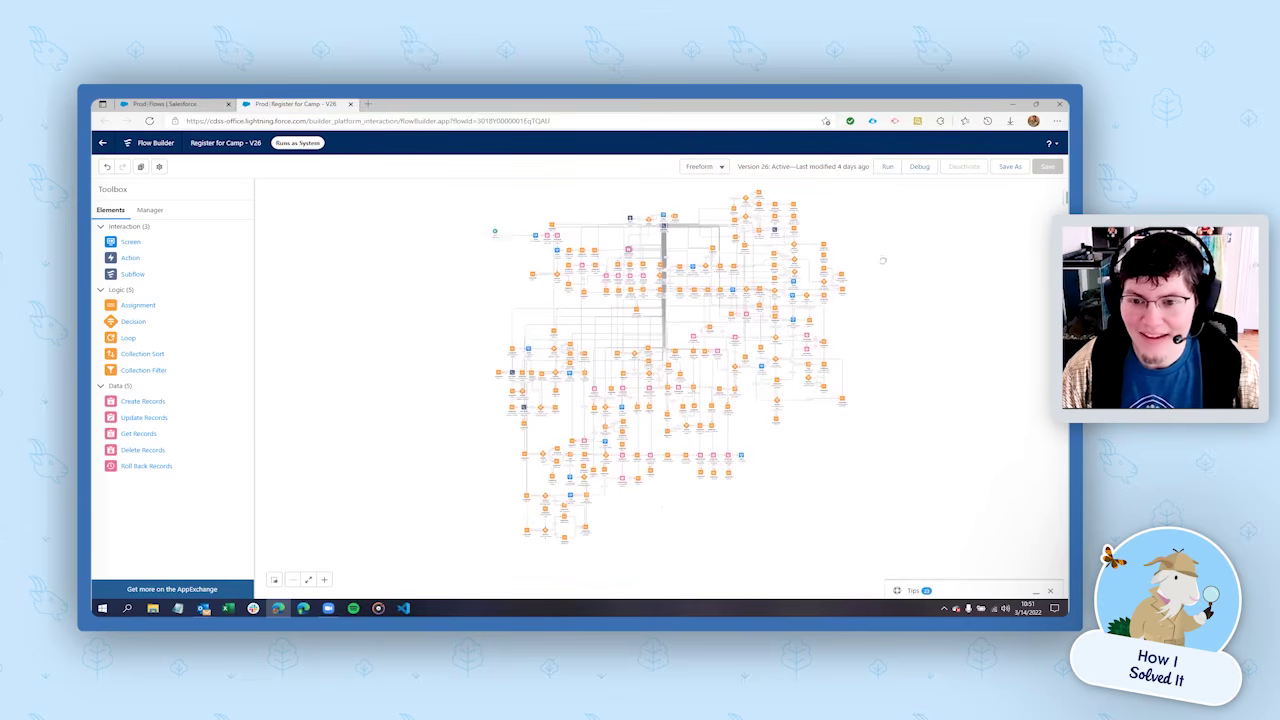
pyautogui.scroll(1, 882, 260)
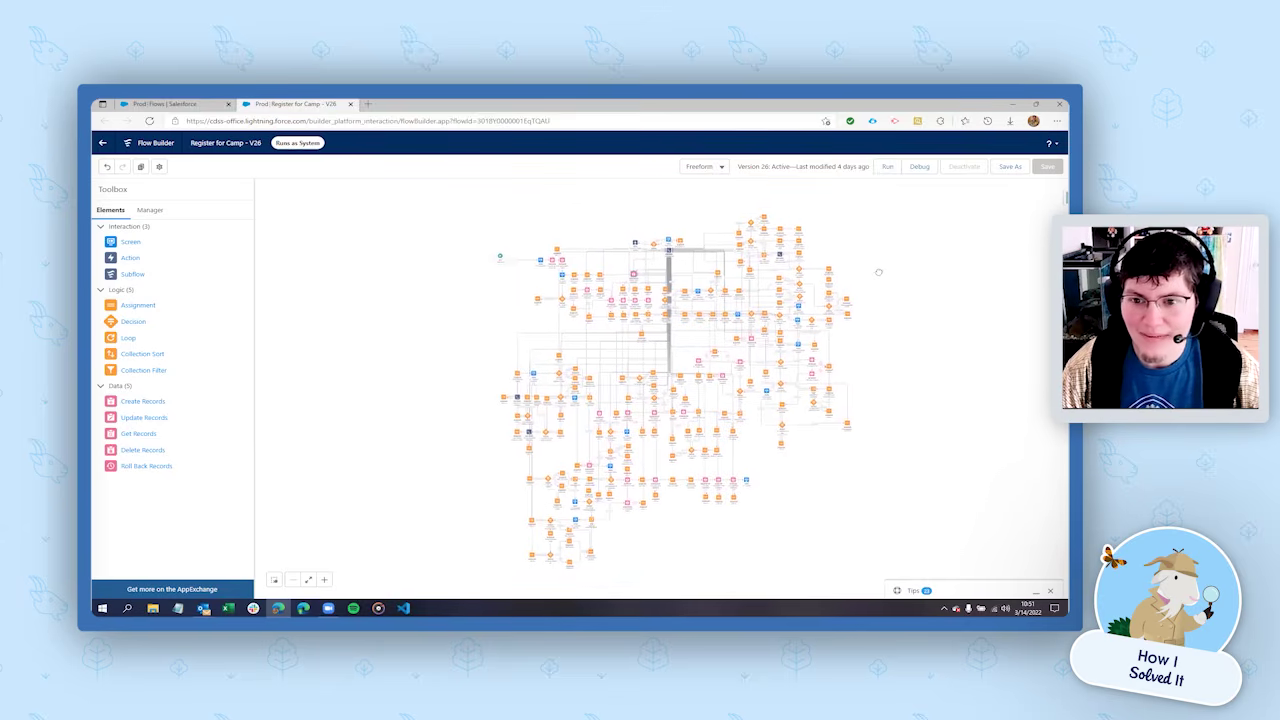
pyautogui.click(324, 580)
pyautogui.click(324, 580)
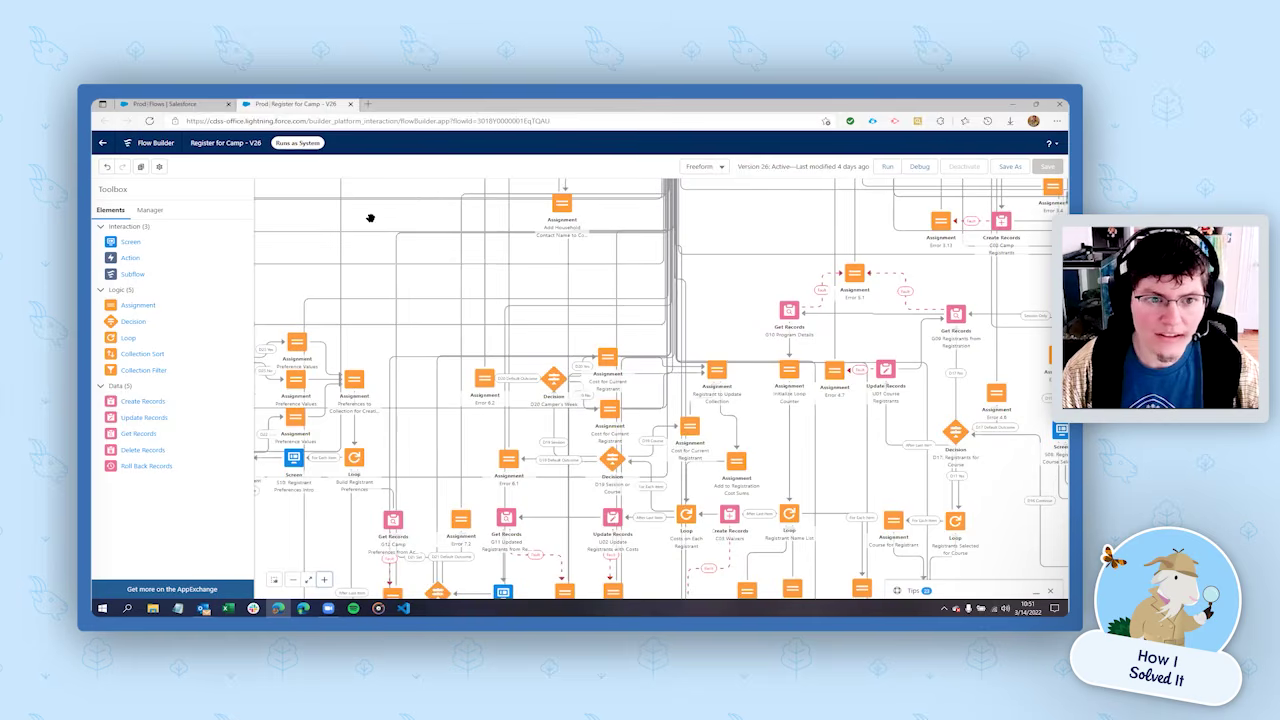
pyautogui.moveTo(379, 232); pyautogui.dragTo(351, 505)
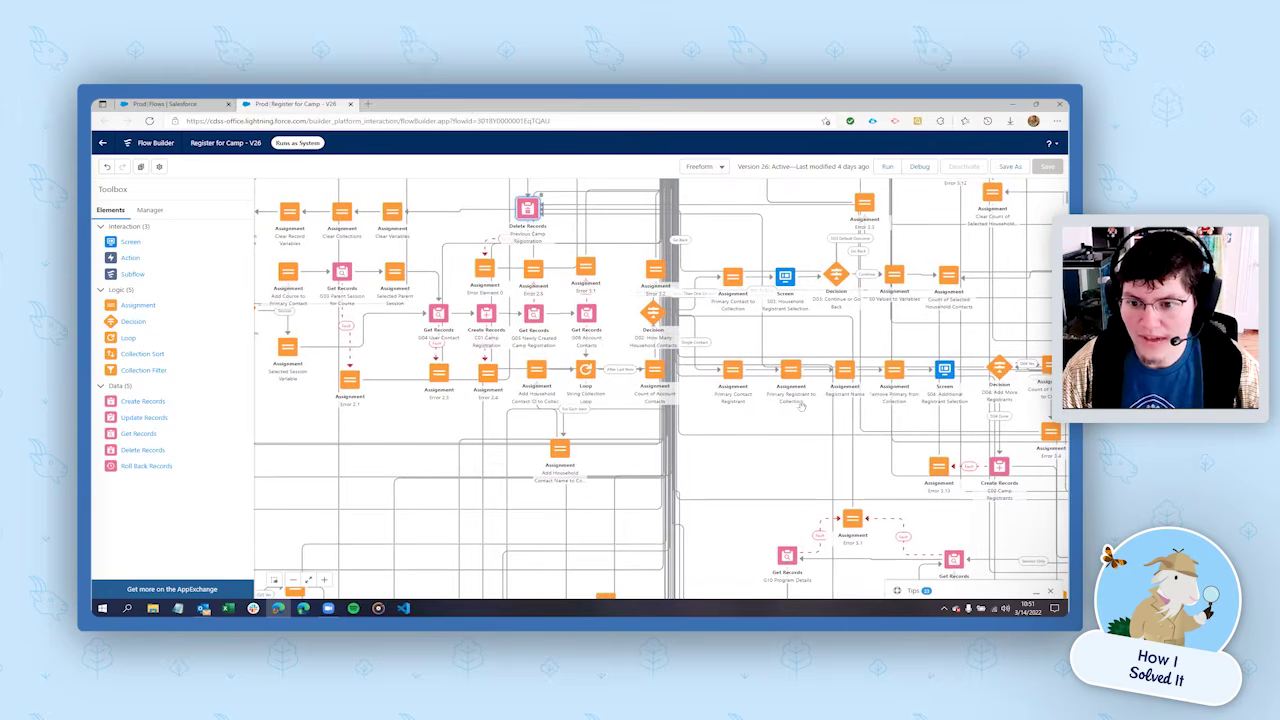
pyautogui.moveTo(781, 428); pyautogui.dragTo(590, 482)
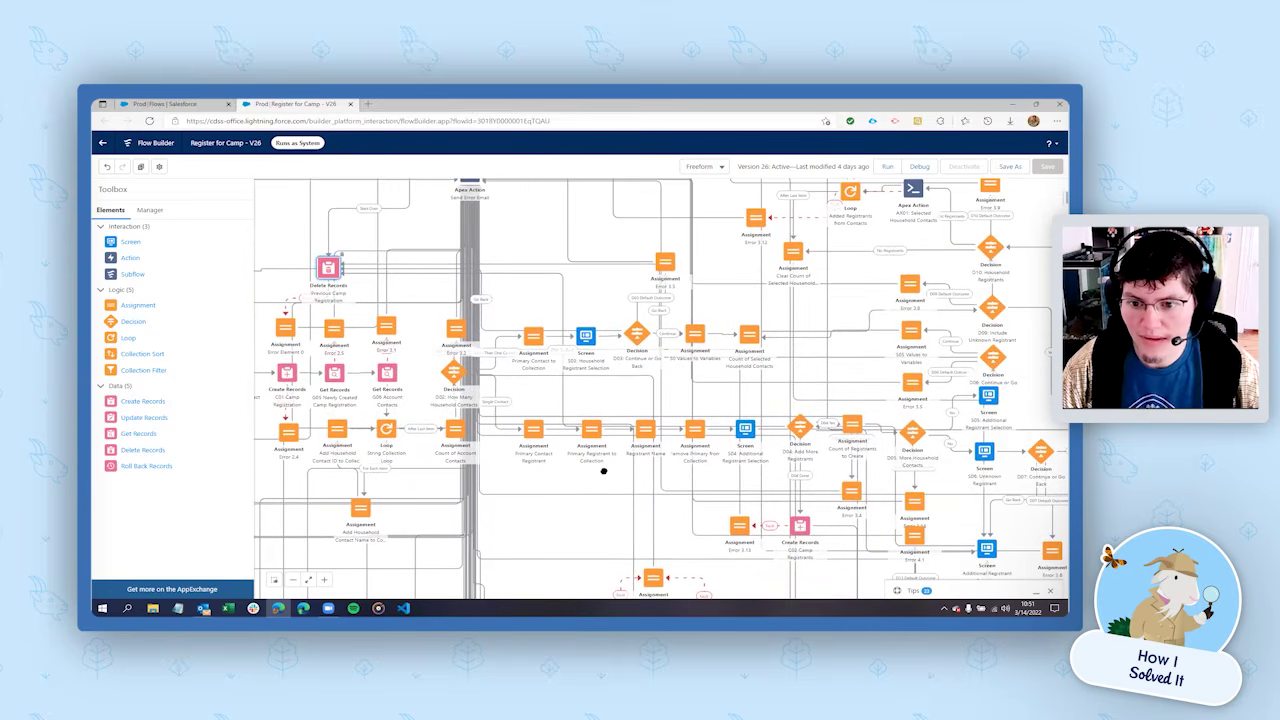
pyautogui.doubleClick(637, 334)
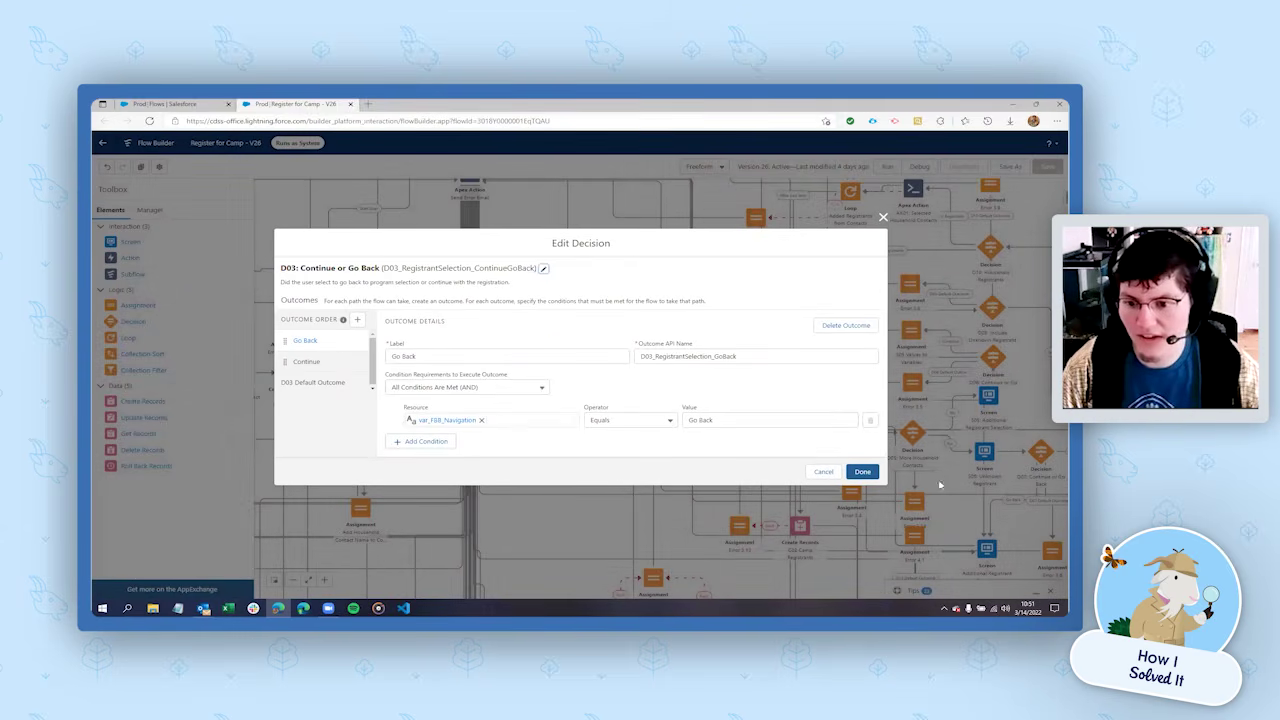
pyautogui.click(862, 472)
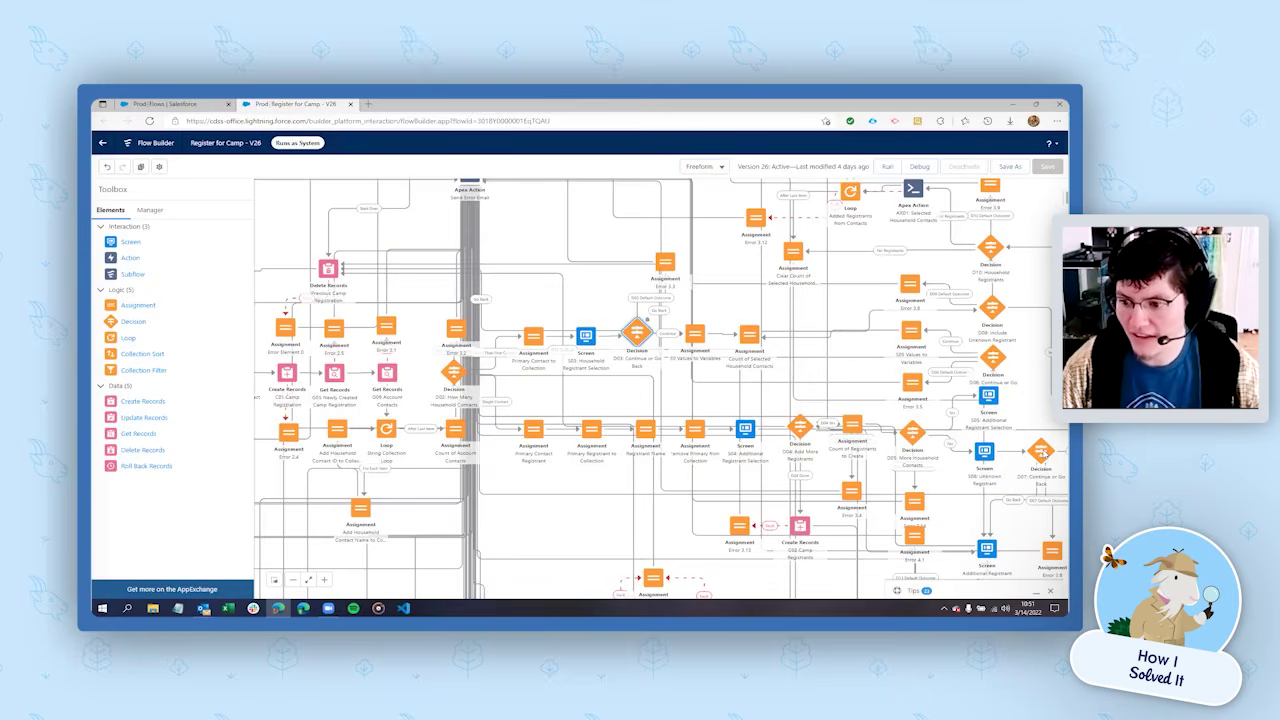
# Inspect decision D07: Continue or Go Back, and check the D03 prefix in the API name of D03's Go Back outcome
pyautogui.doubleClick(1041, 453)
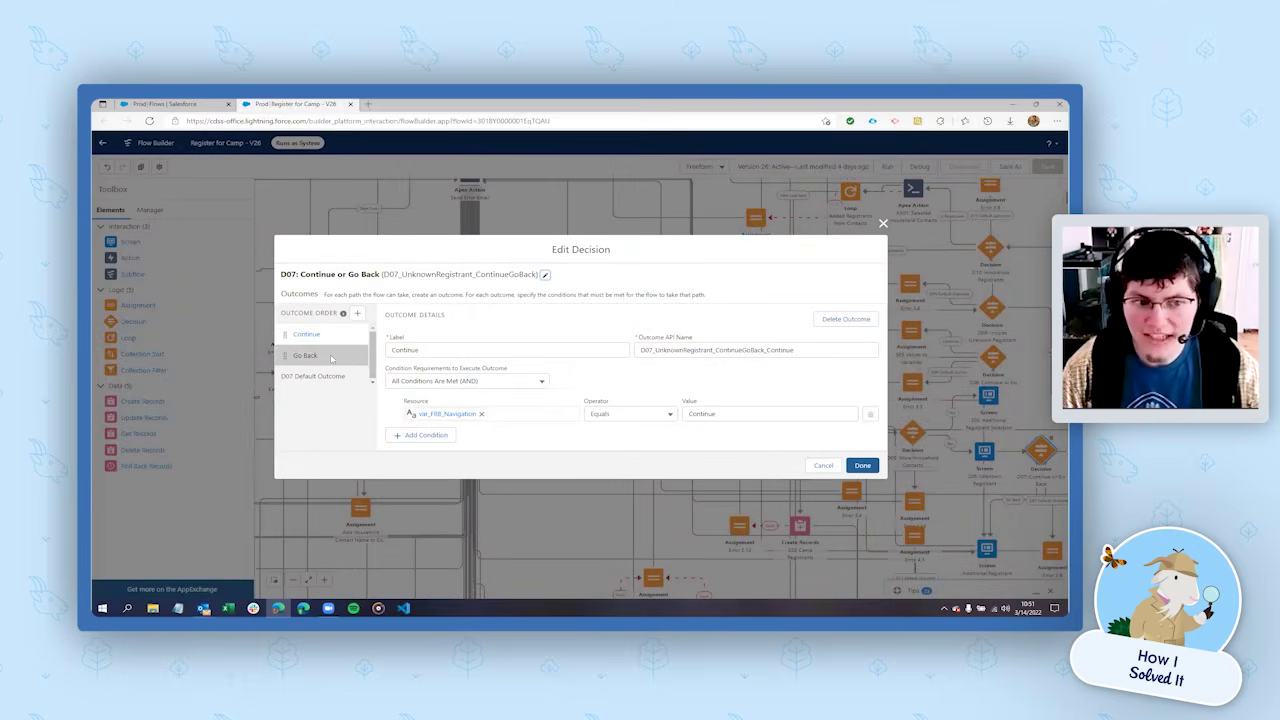
pyautogui.click(863, 466)
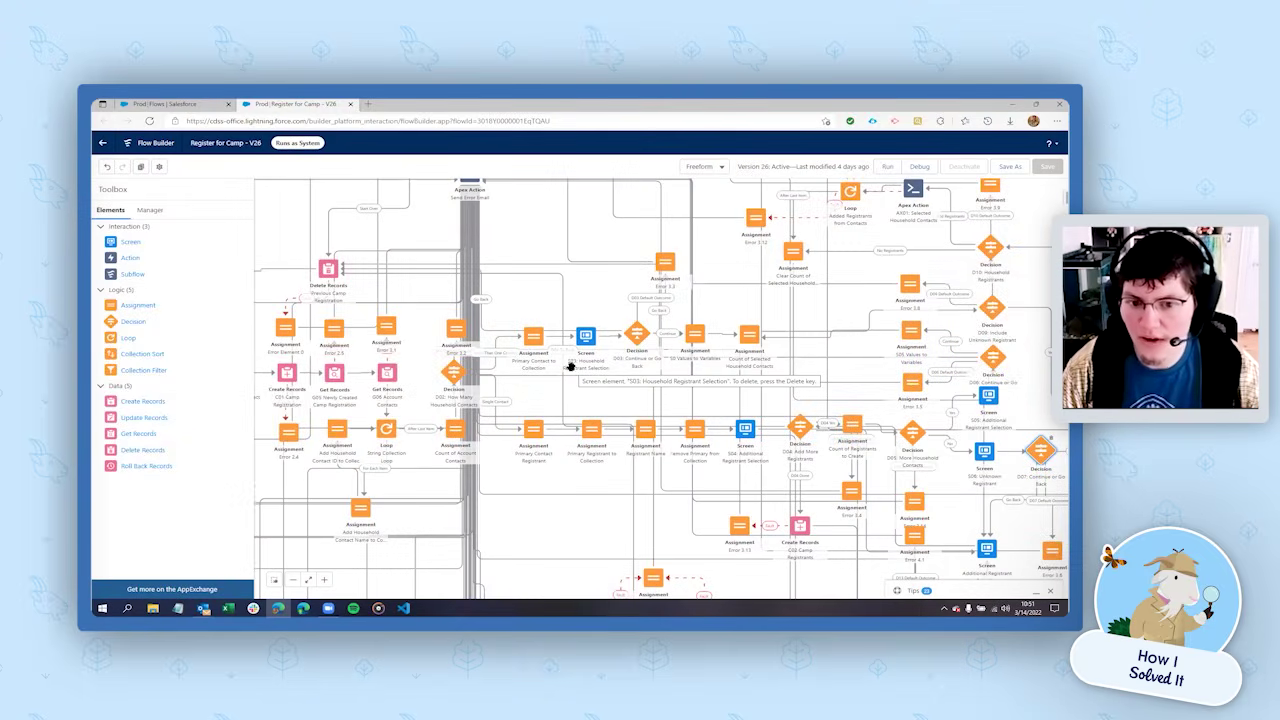
pyautogui.doubleClick(637, 340)
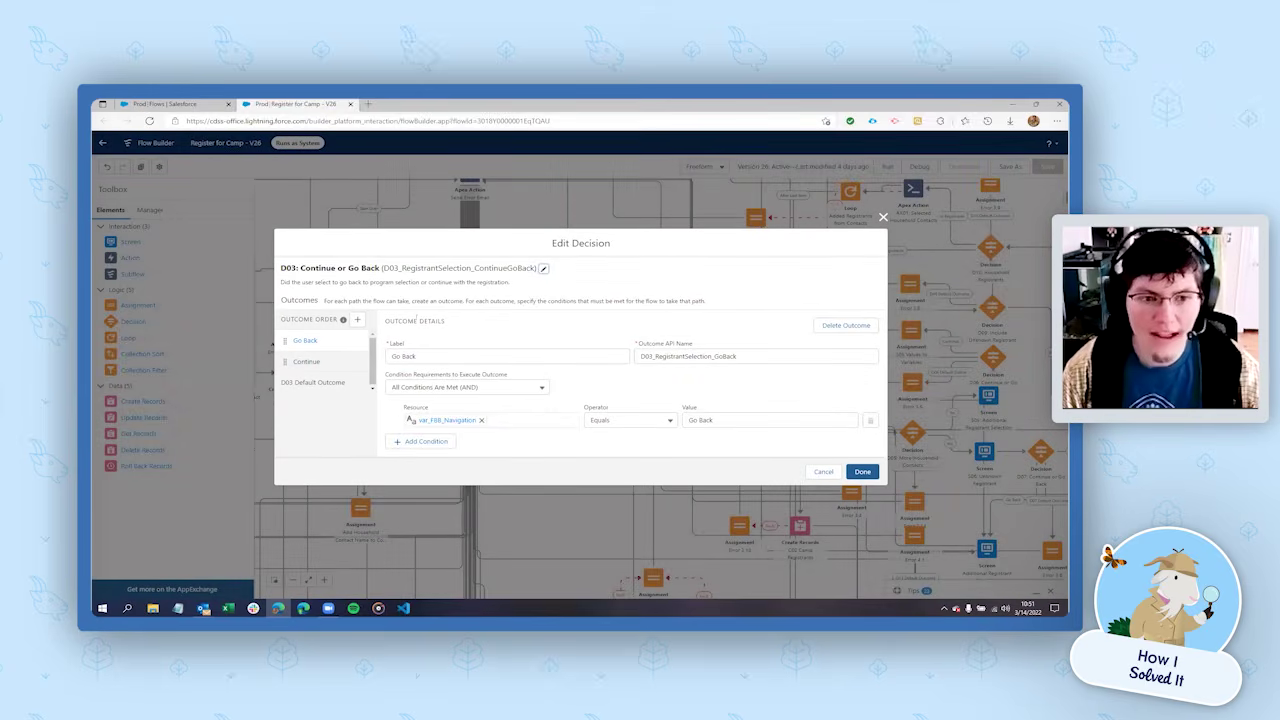
pyautogui.click(638, 356)
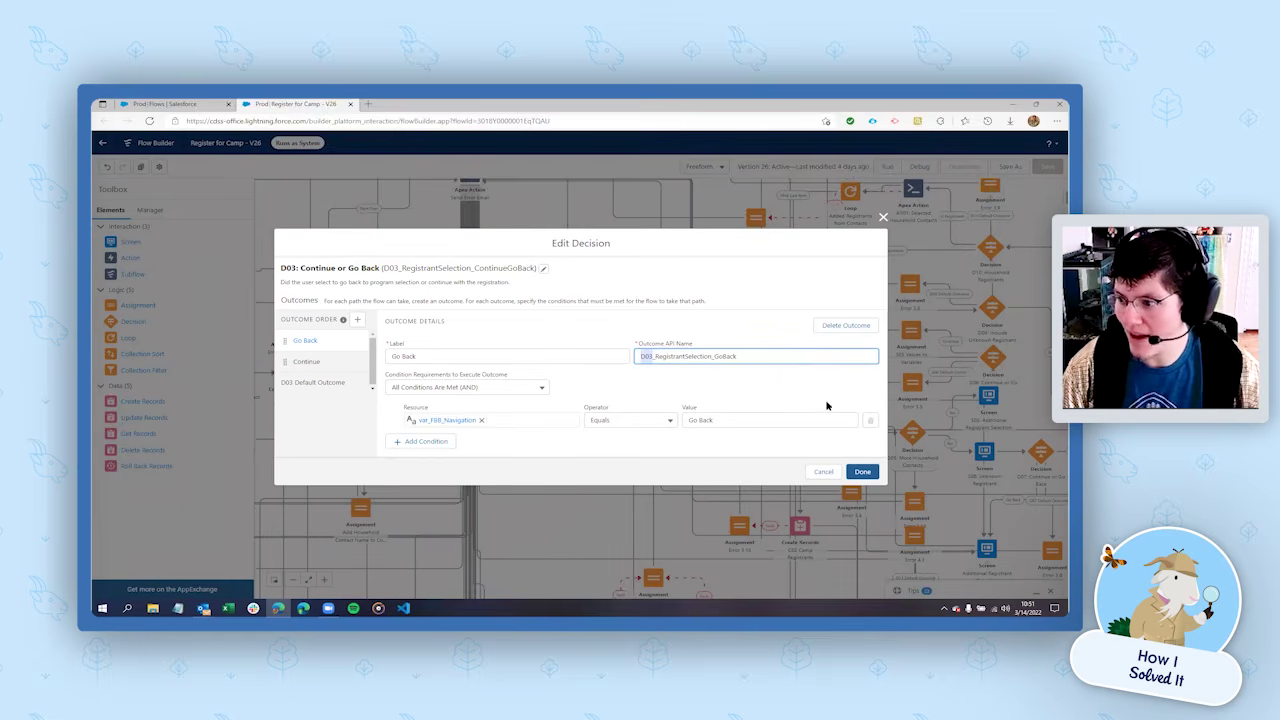
pyautogui.click(862, 472)
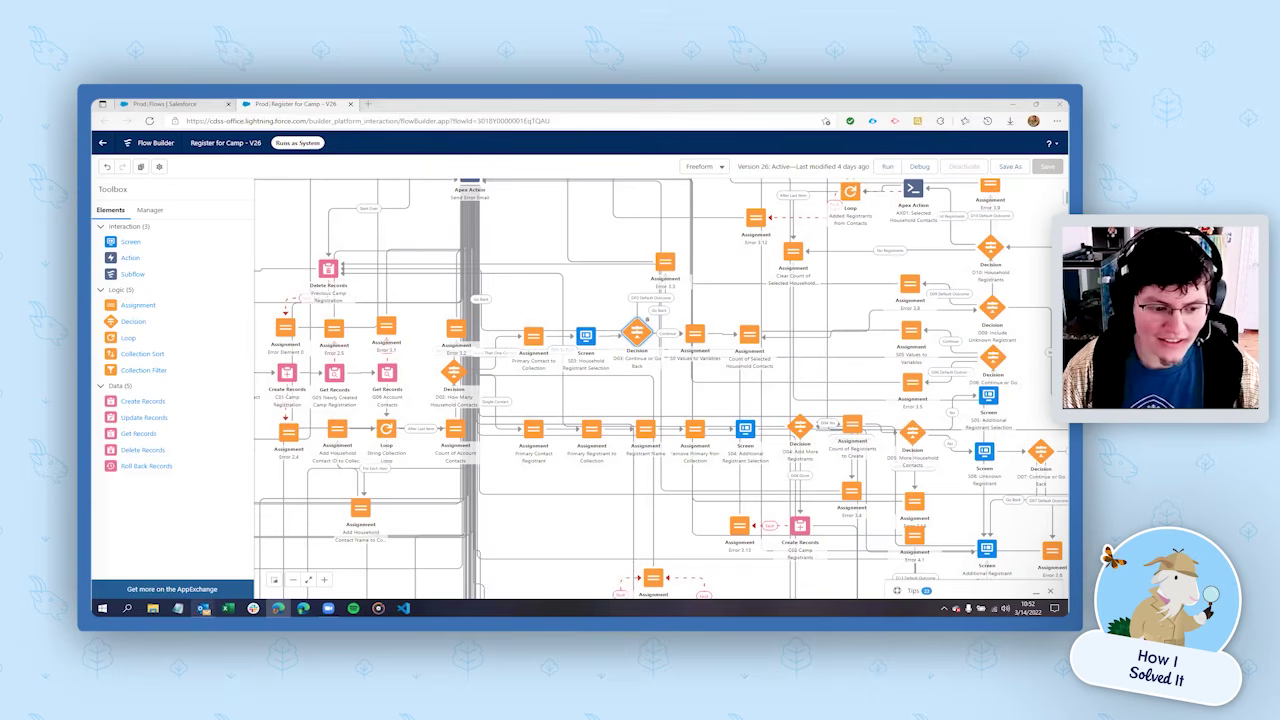
# Switch to Outlook, open the Error Occurred During Flow email and examine it through to the highlighted CREATE RECORDS: C04 Registrant Preferences line
pyautogui.moveTo(203, 608)
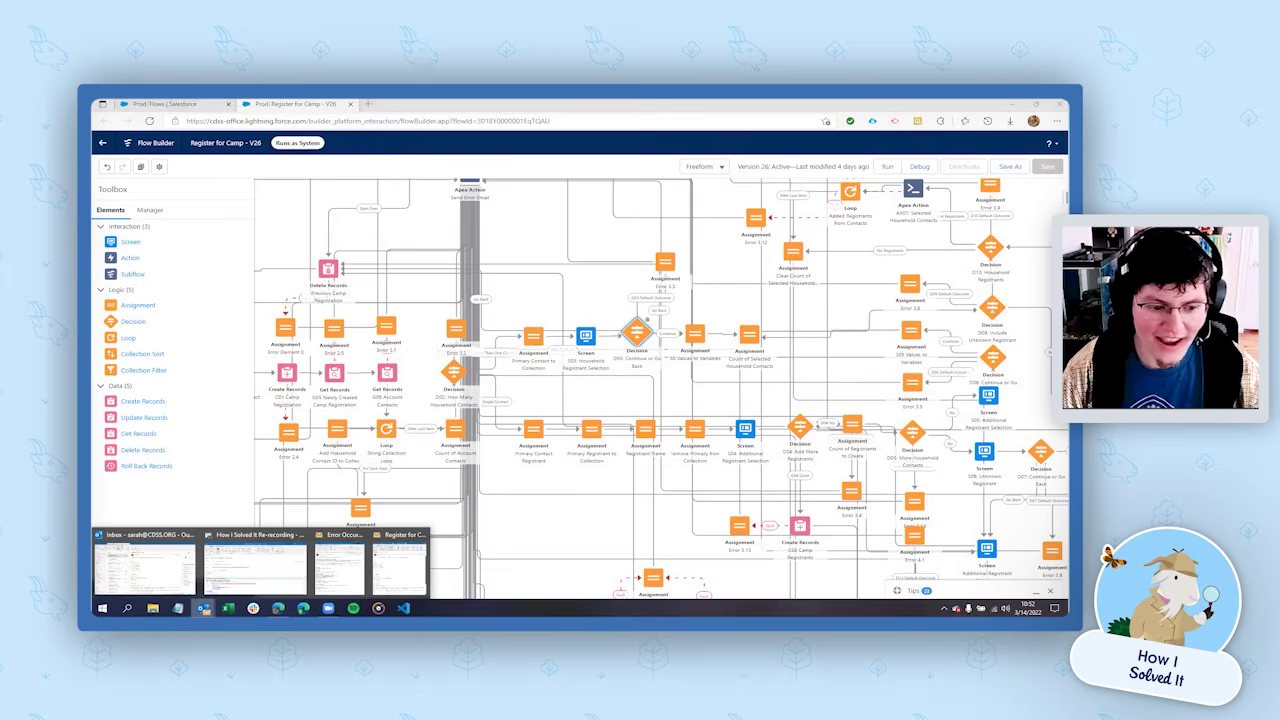
pyautogui.click(351, 577)
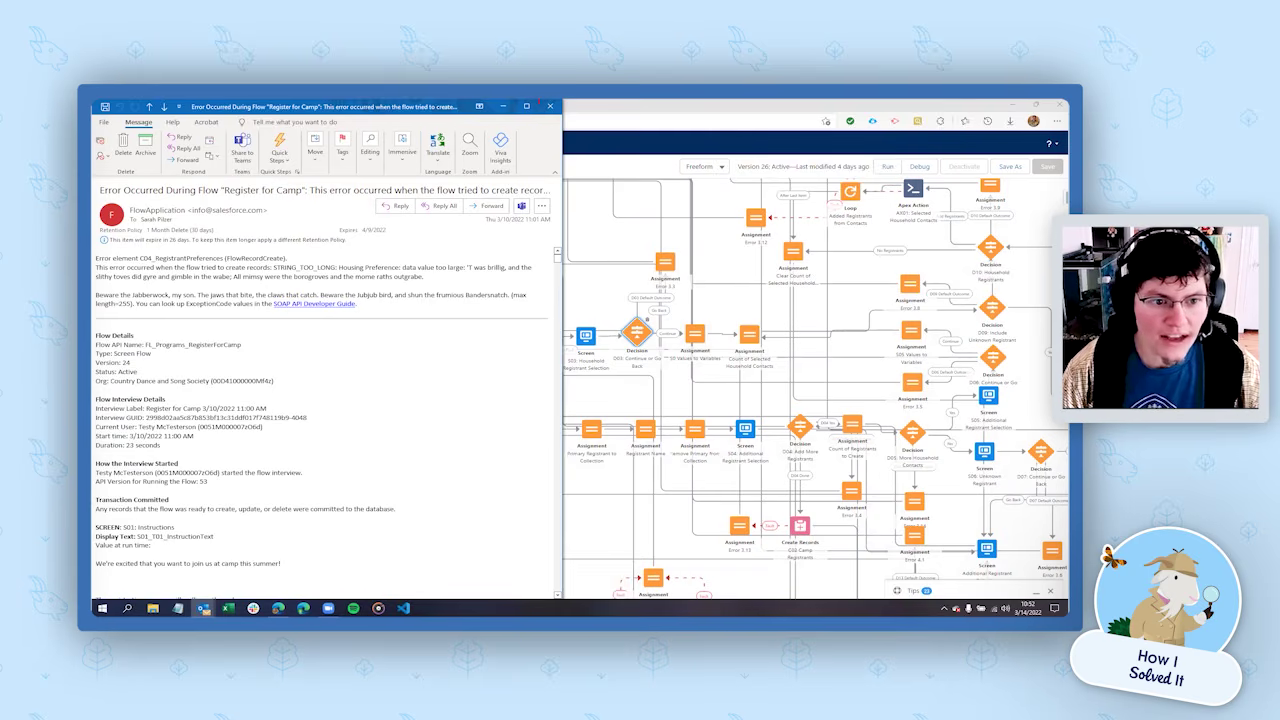
pyautogui.scroll(-10, 394, 390)
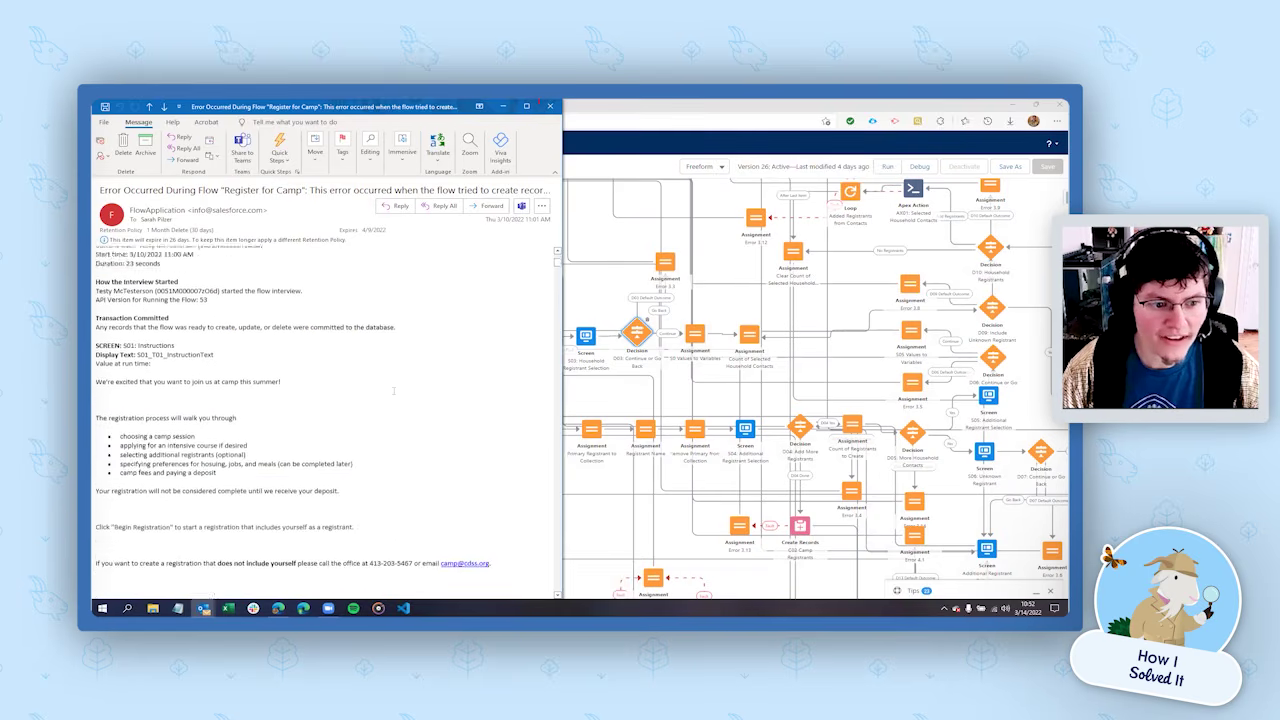
pyautogui.scroll(-10, 399, 386)
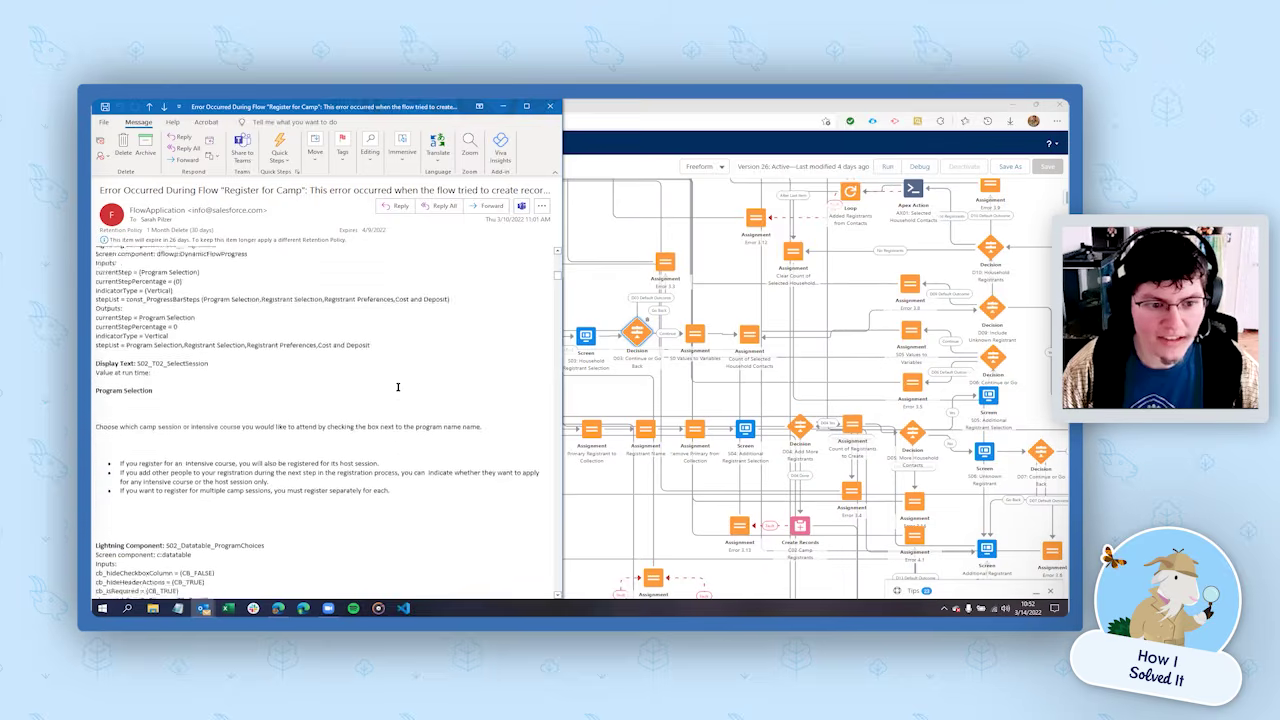
pyautogui.scroll(-10, 399, 386)
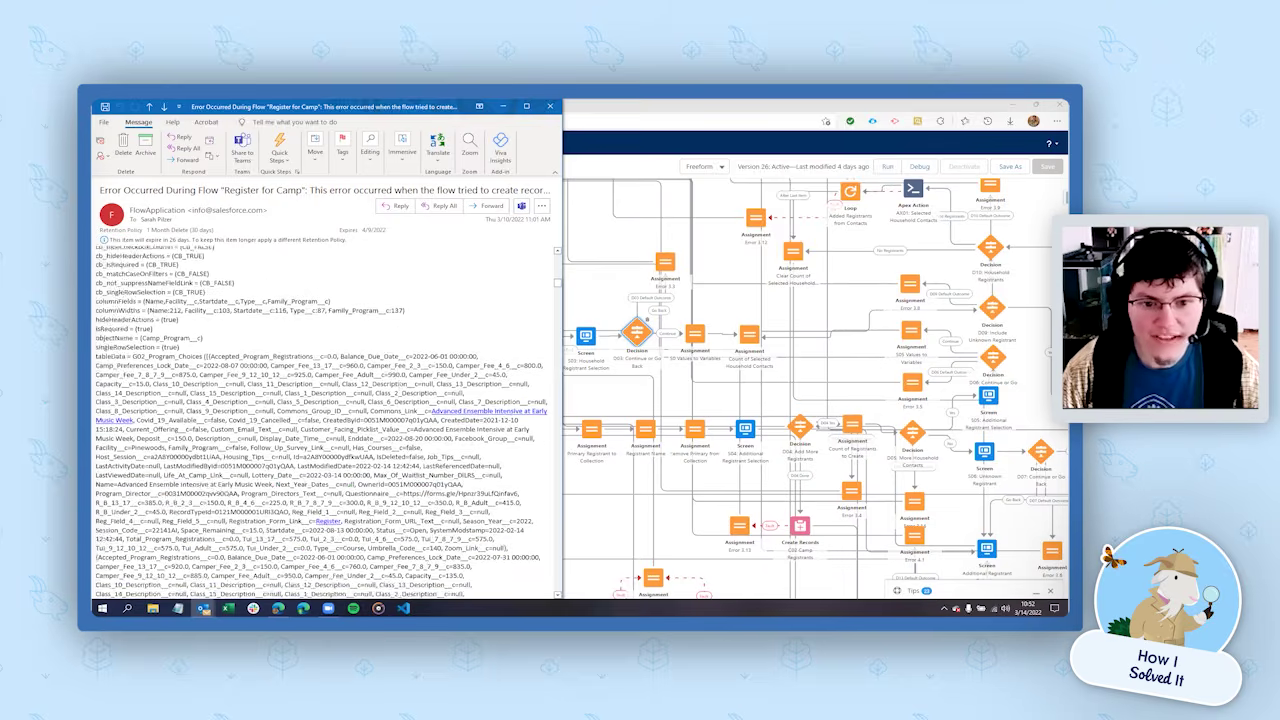
pyautogui.scroll(-10, 321, 422)
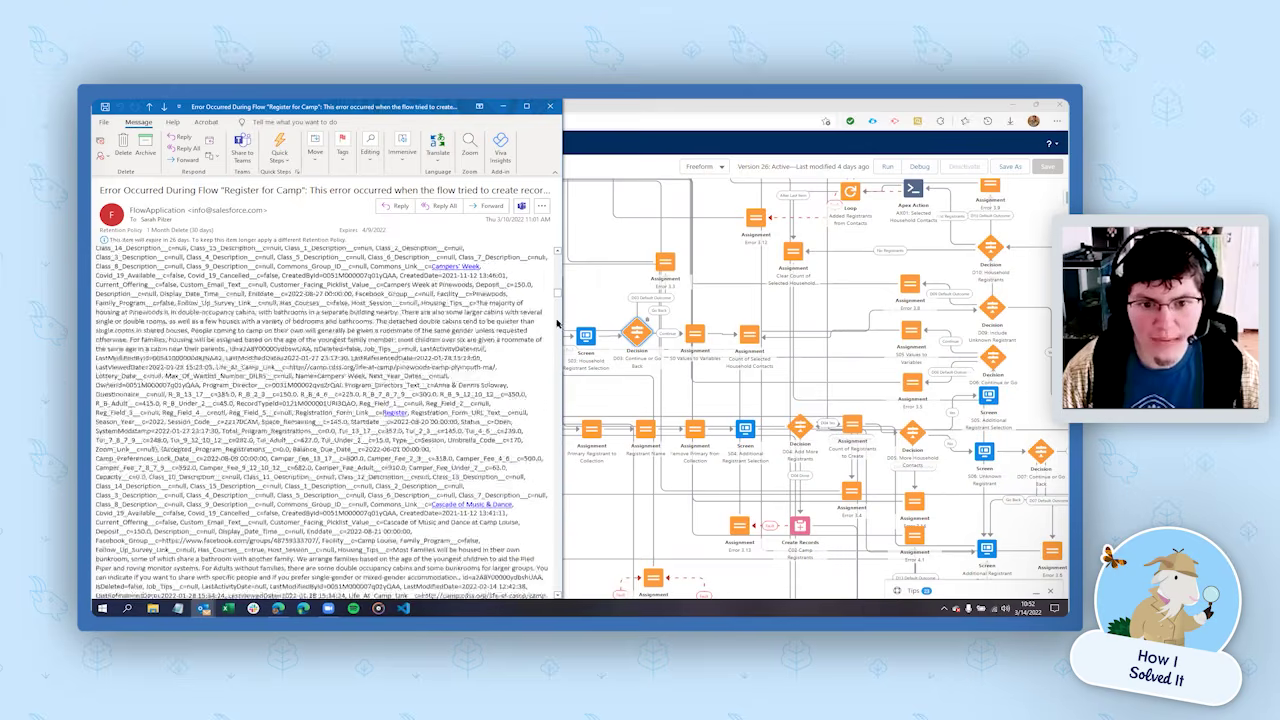
pyautogui.scroll(-15, 563, 400)
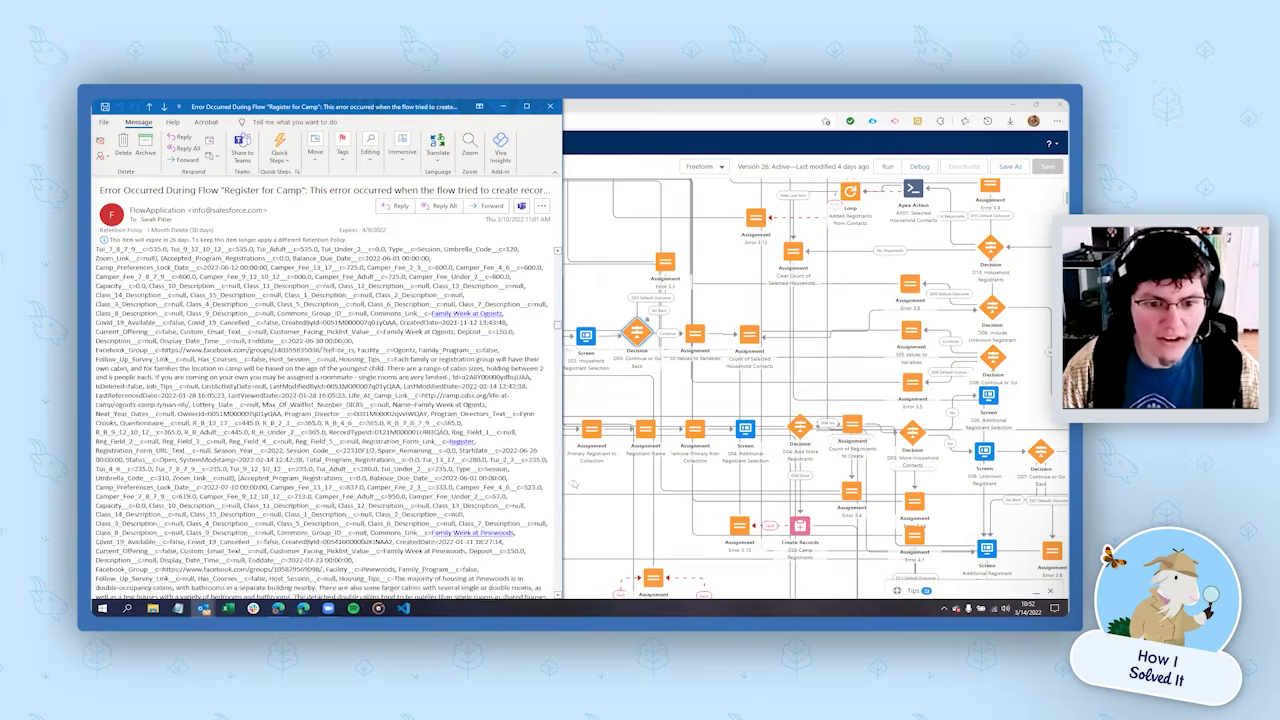
pyautogui.scroll(-15, 397, 435)
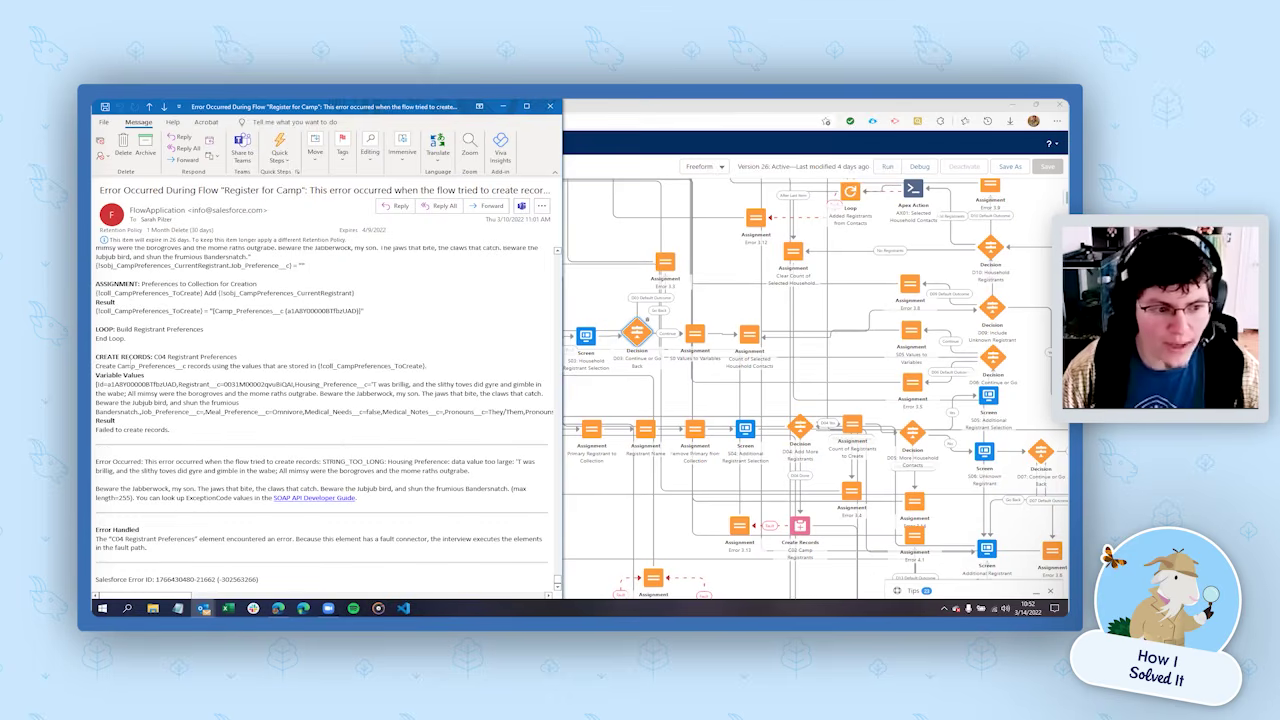
pyautogui.moveTo(97, 357); pyautogui.dragTo(246, 358)
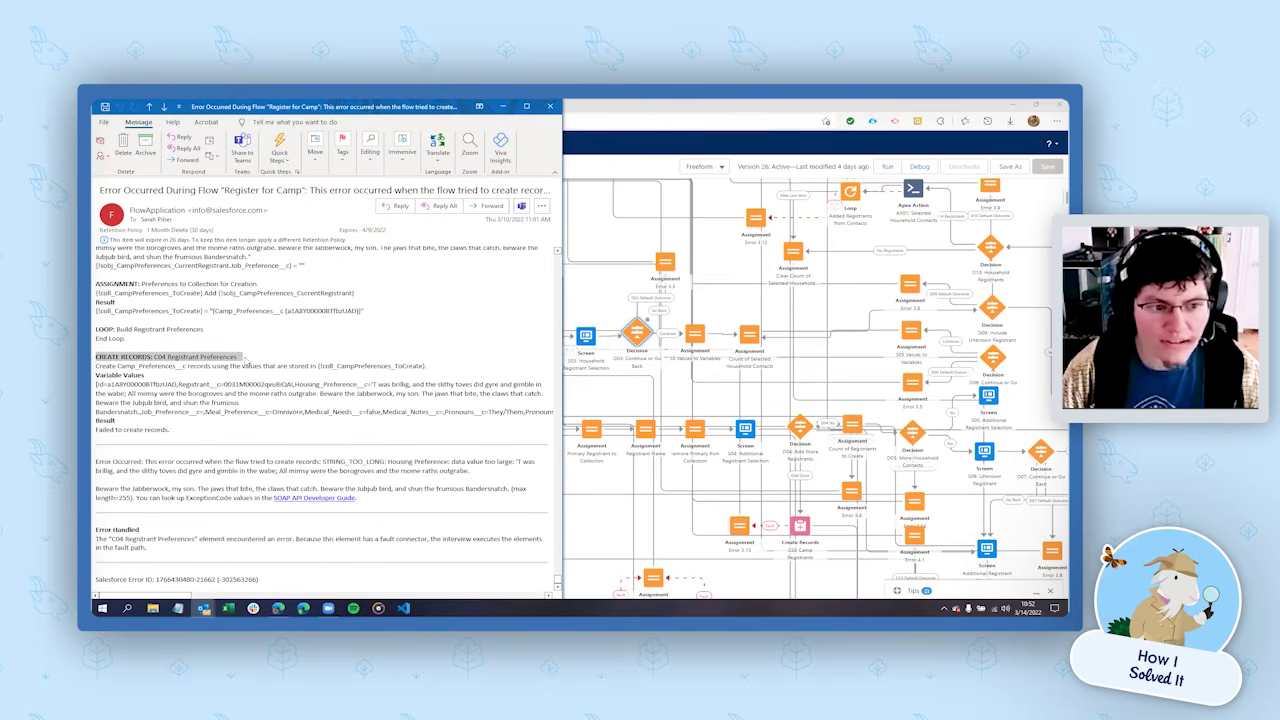
pyautogui.click(324, 359)
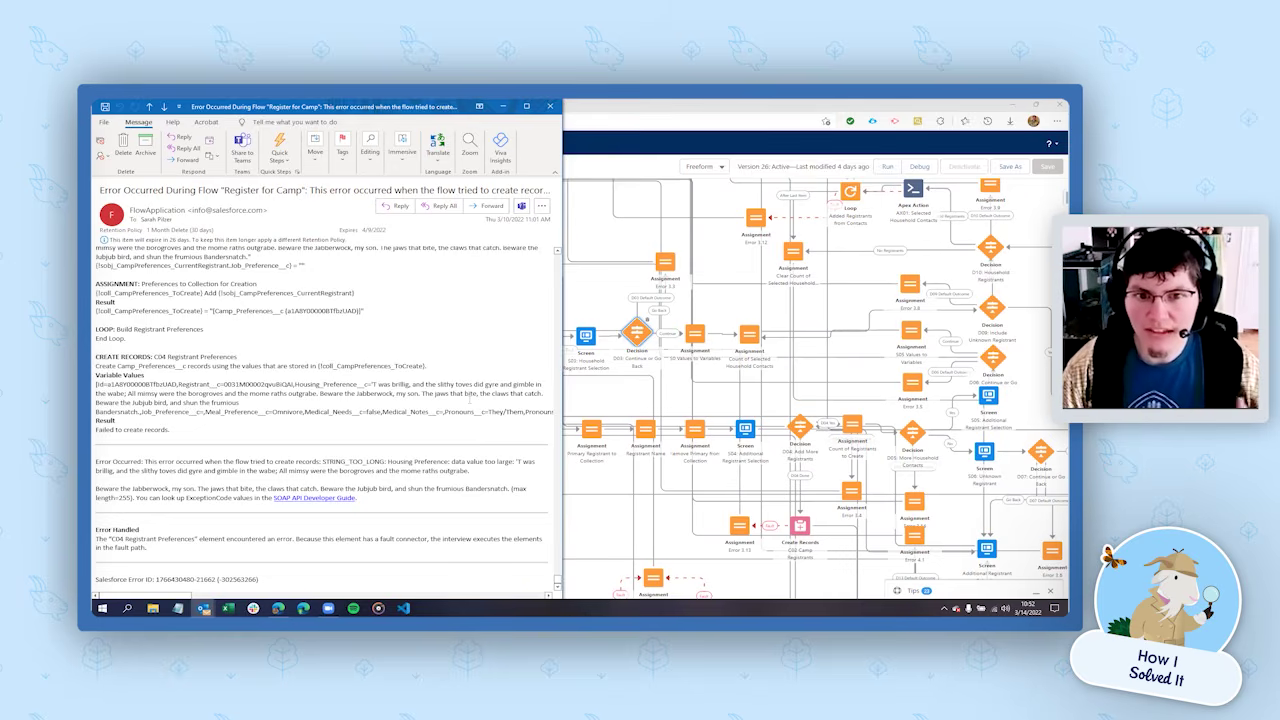
# Show the Register for Camp Flow Error email beside the standard flow error email and skim its error, troubleshooting and additional information sections
pyautogui.click(605, 298)
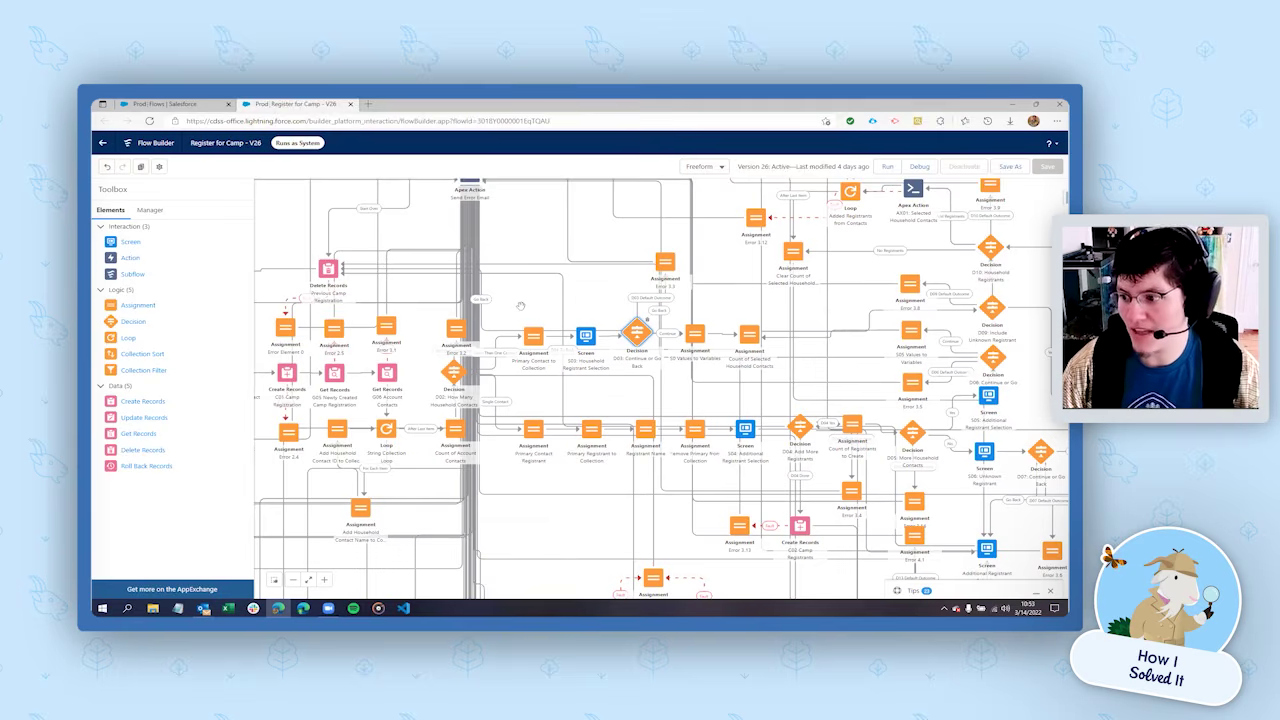
pyautogui.moveTo(539, 302); pyautogui.dragTo(746, 319)
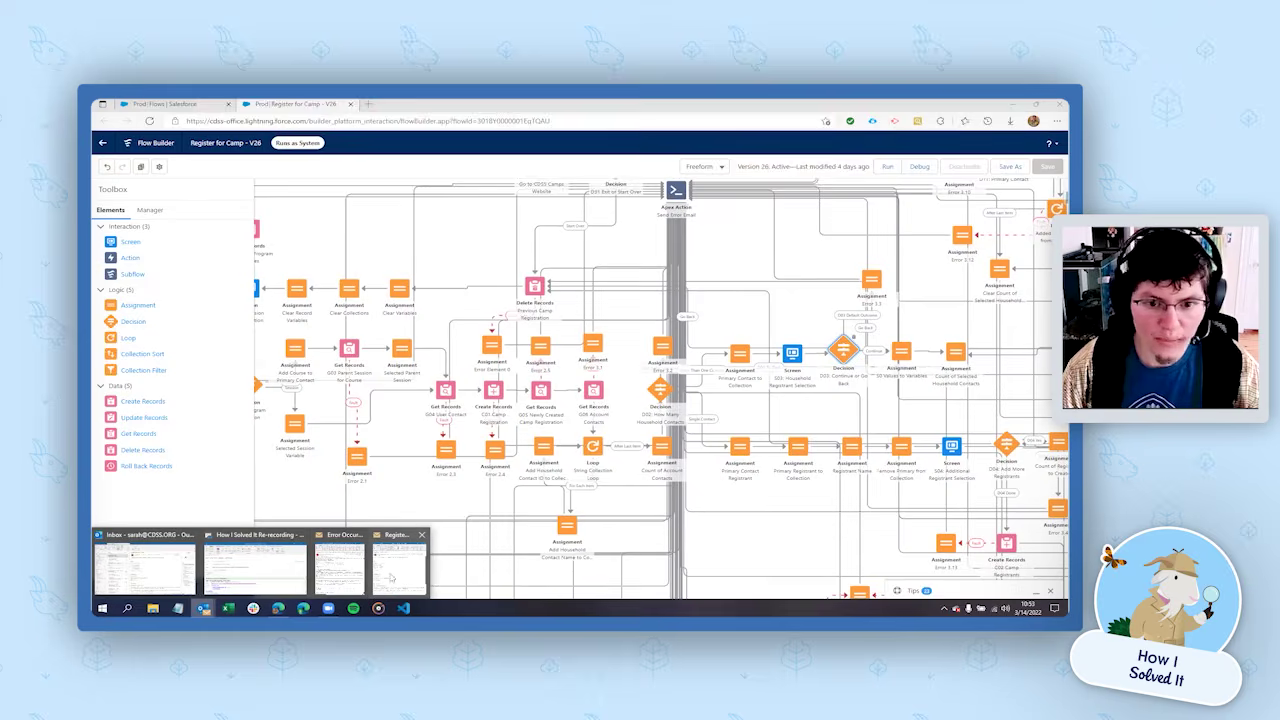
pyautogui.click(391, 578)
pyautogui.click(203, 608)
pyautogui.click(308, 564)
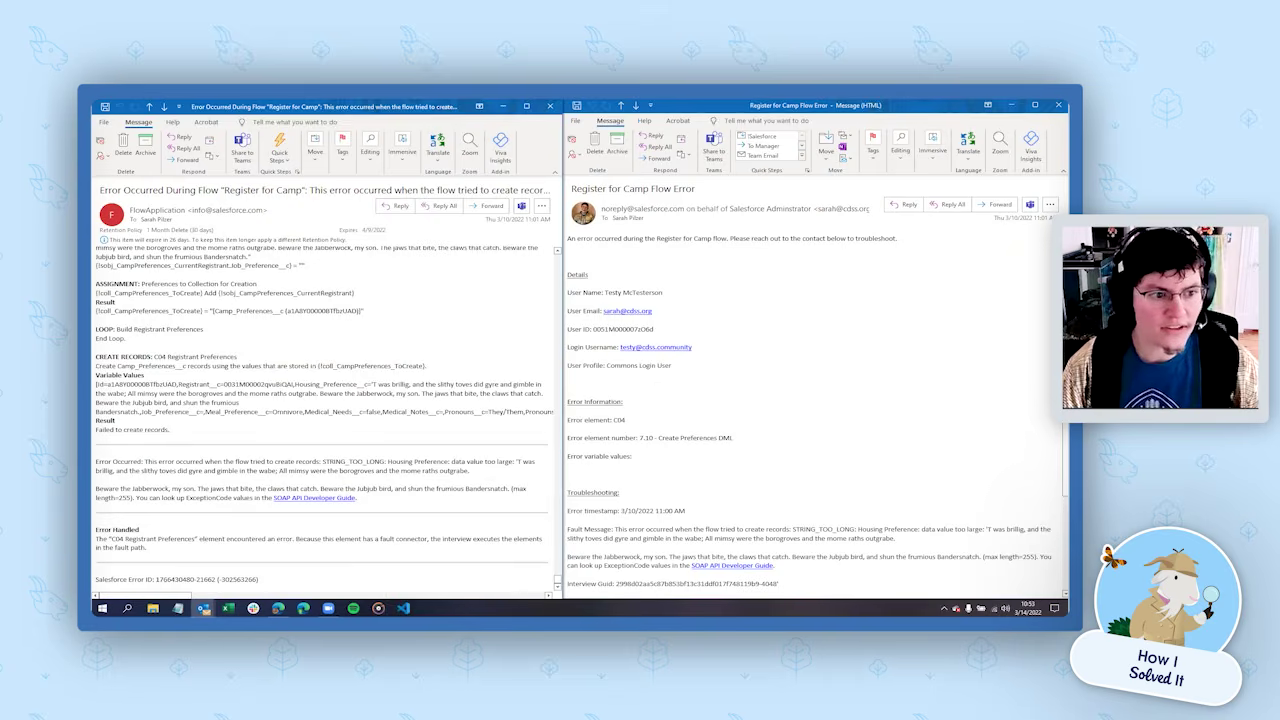
pyautogui.scroll(3, 548, 377)
pyautogui.scroll(-1, 760, 353)
pyautogui.scroll(-2, 760, 354)
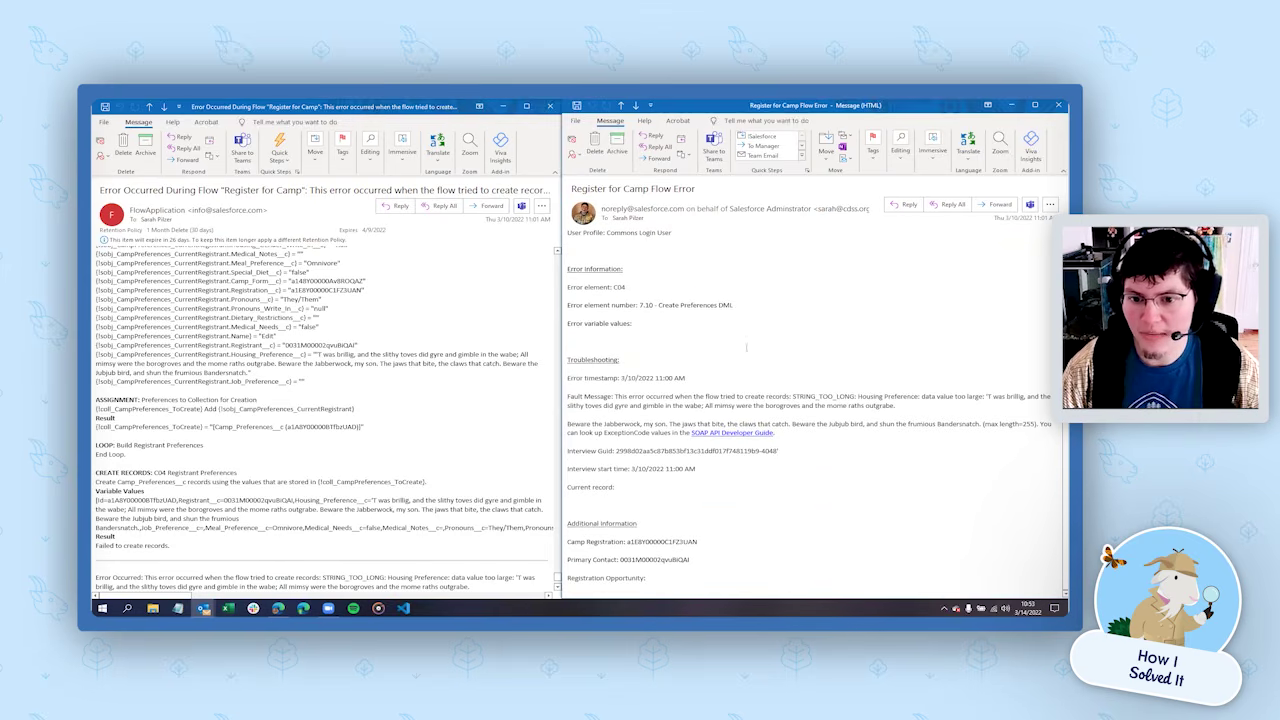
pyautogui.scroll(4, 760, 354)
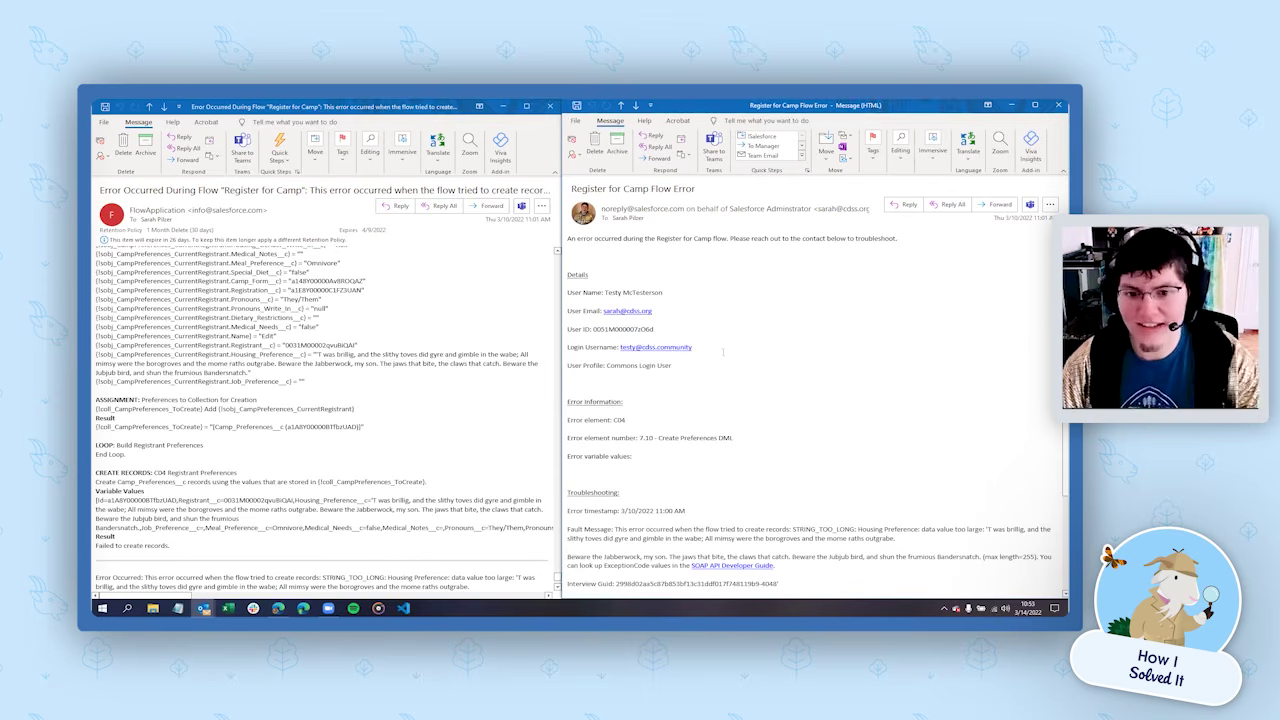
# Look back through the standard flow error email's assignment, decision and flow interview details for comparison with the custom email
pyautogui.scroll(10, 446, 346)
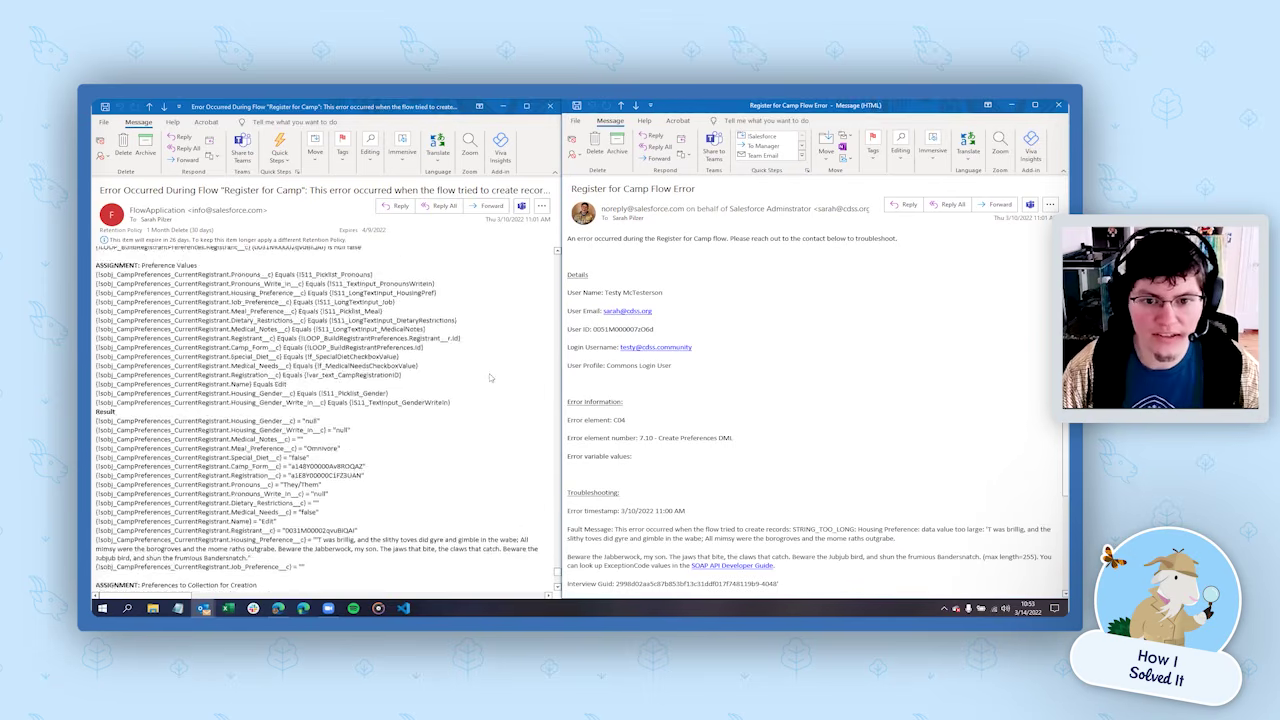
pyautogui.scroll(10, 550, 527)
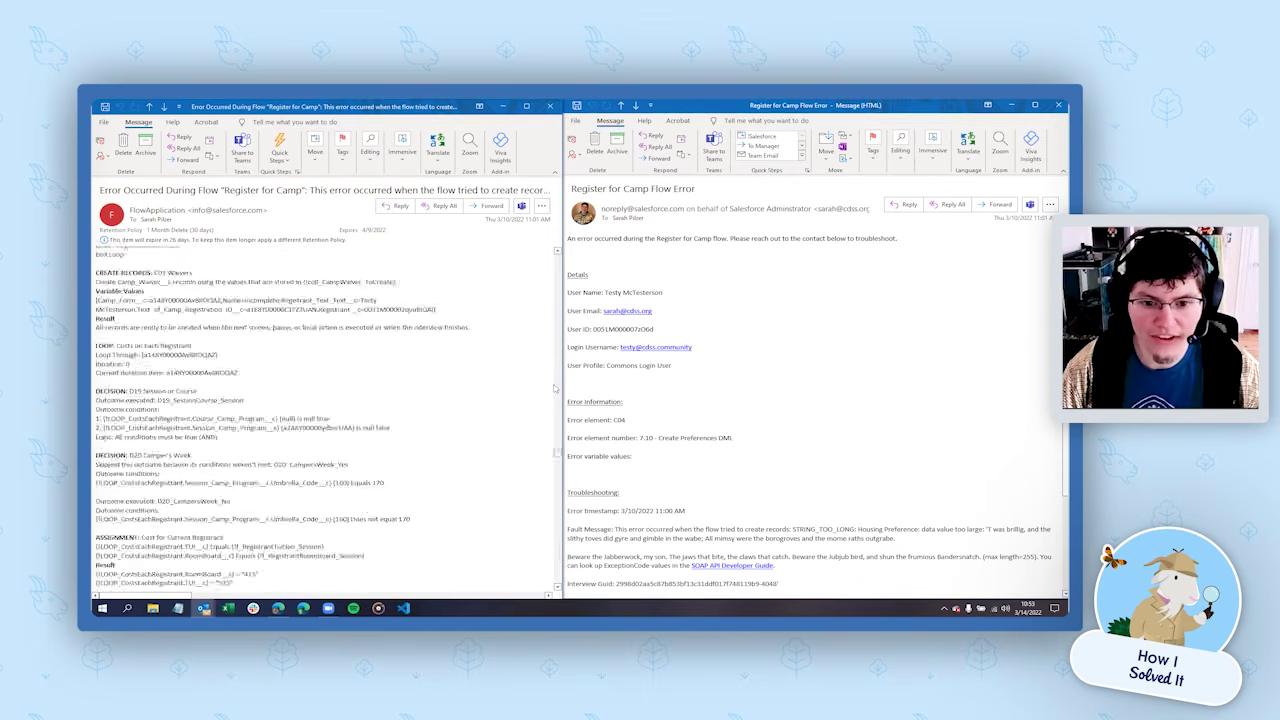
pyautogui.scroll(10, 556, 284)
pyautogui.scroll(-15, 316, 432)
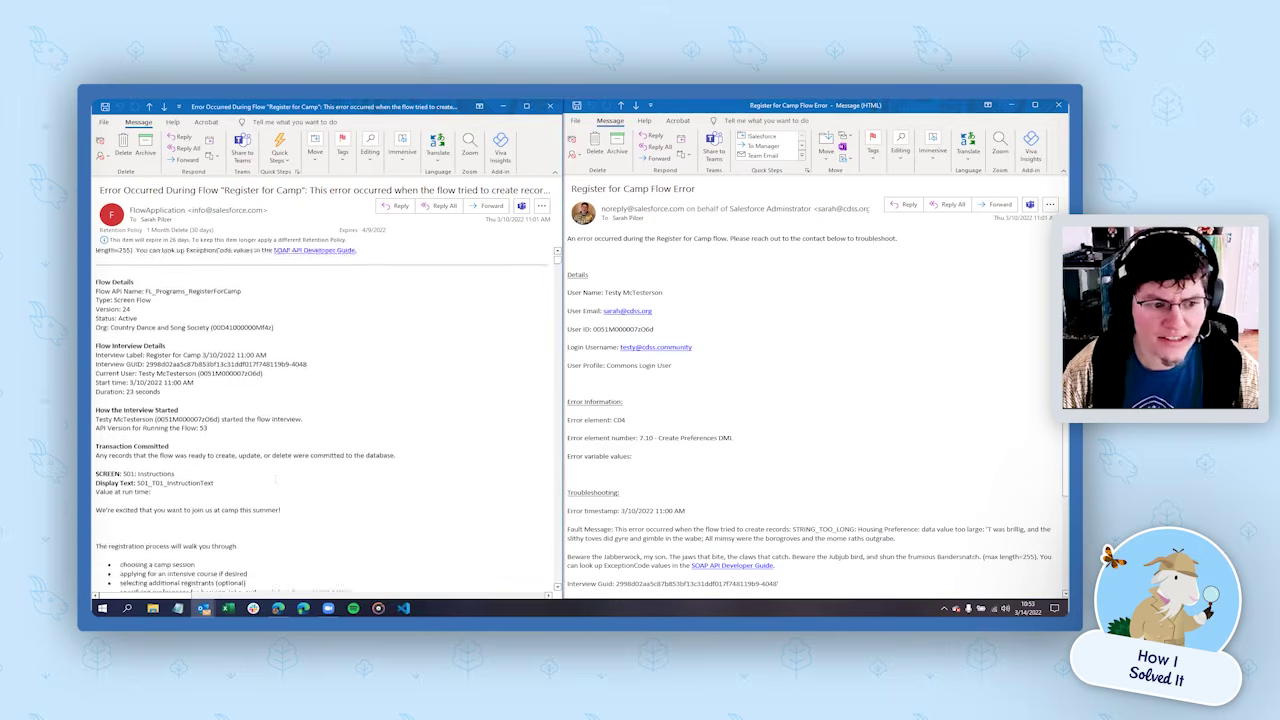
pyautogui.scroll(-1, 312, 429)
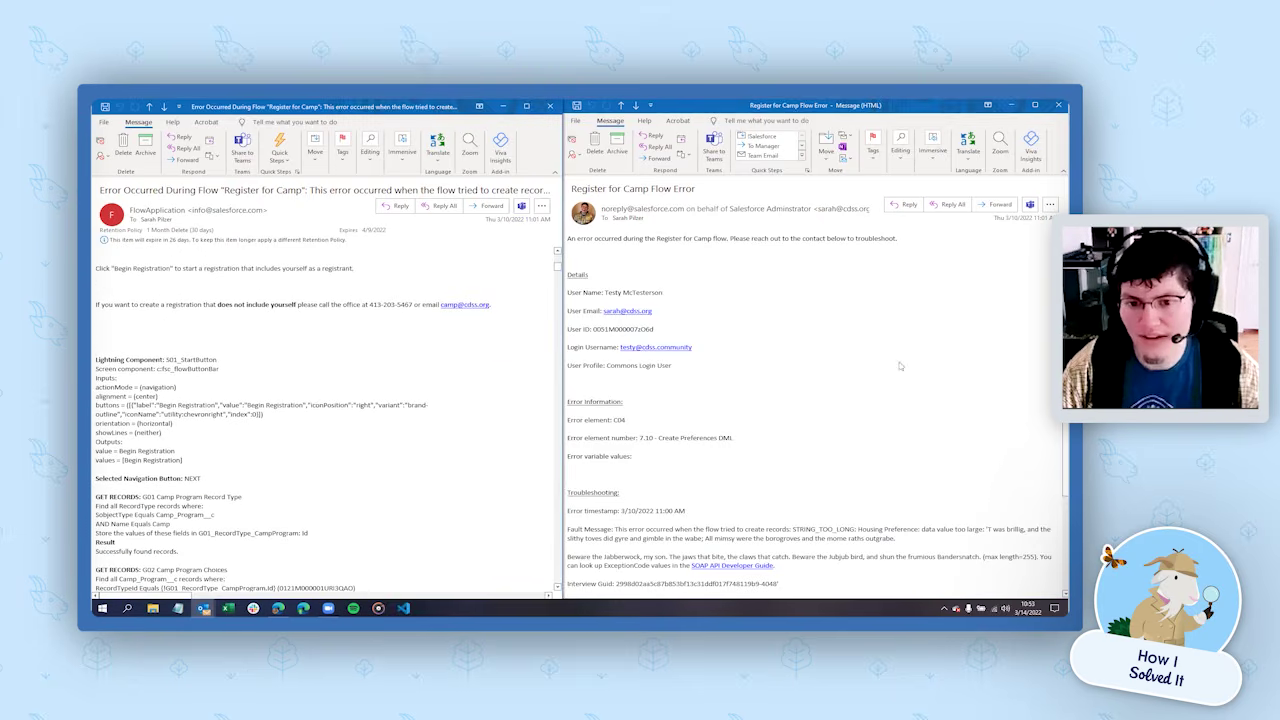
# Maximize the Register for Camp Flow Error email and highlight its Error Information section, from the heading to the error variable values line
pyautogui.click(902, 366)
pyautogui.click(1036, 106)
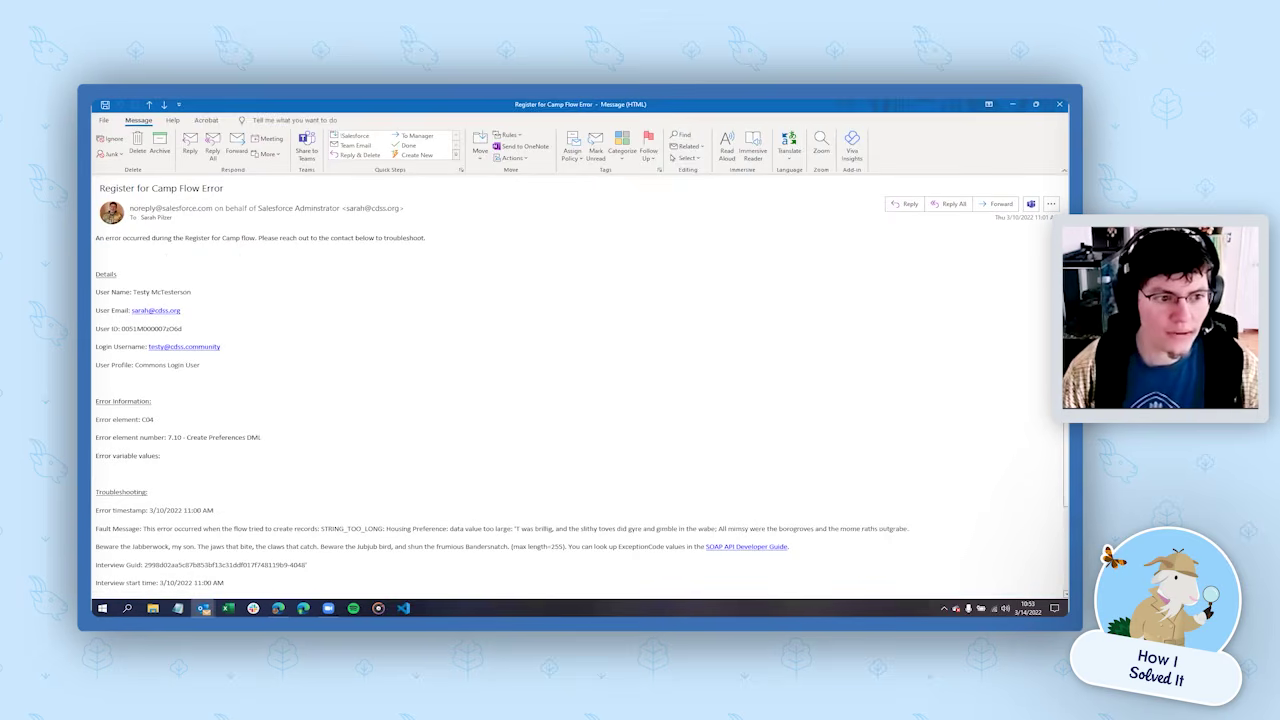
pyautogui.scroll(-1, 224, 324)
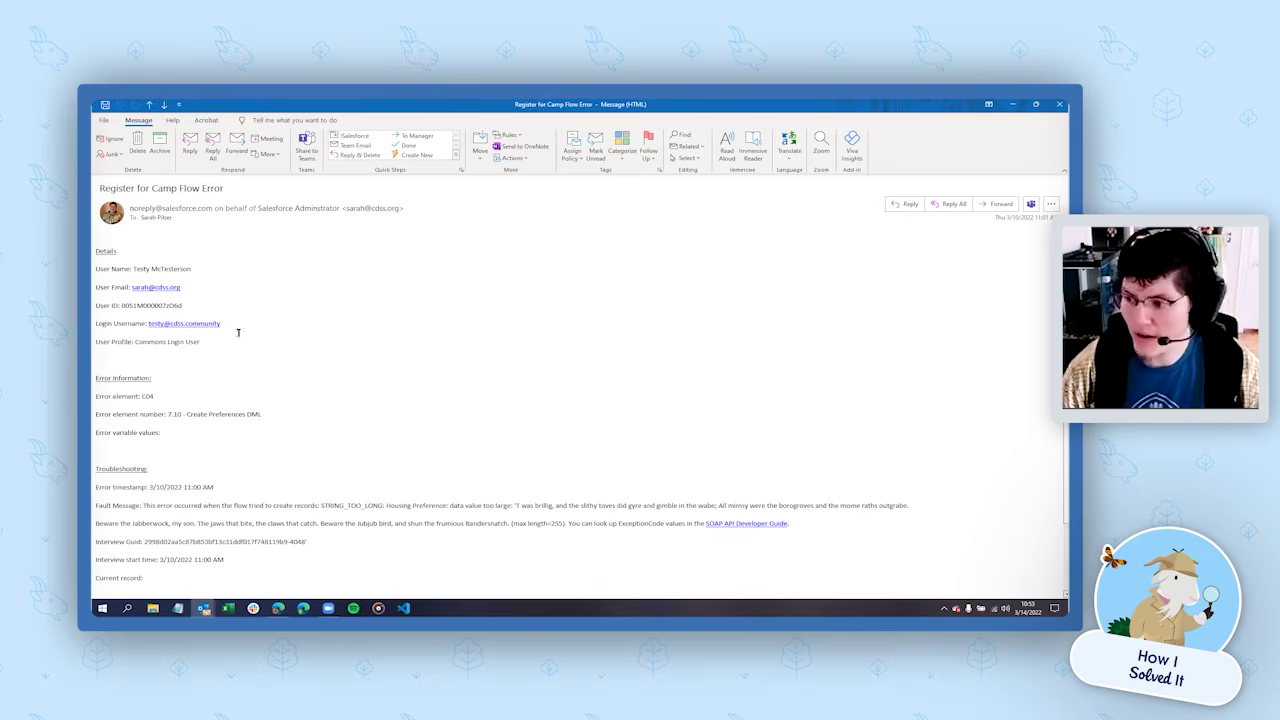
pyautogui.scroll(-3, 229, 321)
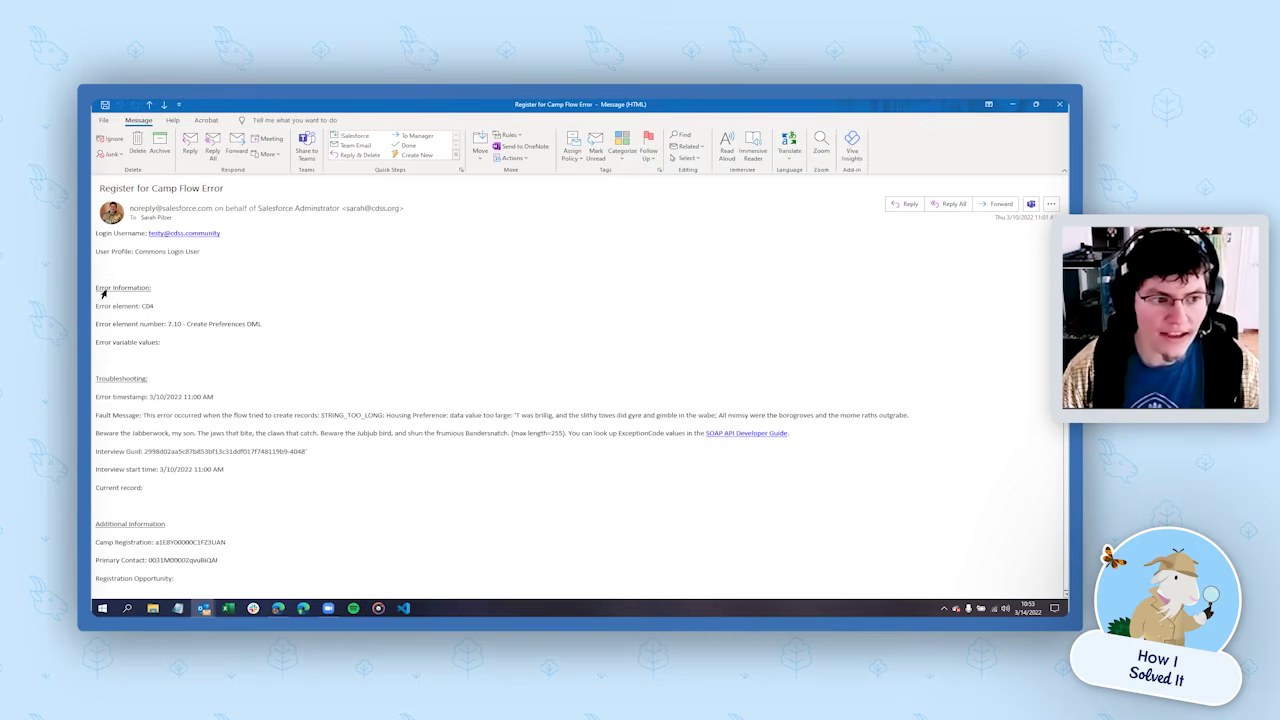
pyautogui.moveTo(96, 290); pyautogui.dragTo(186, 353)
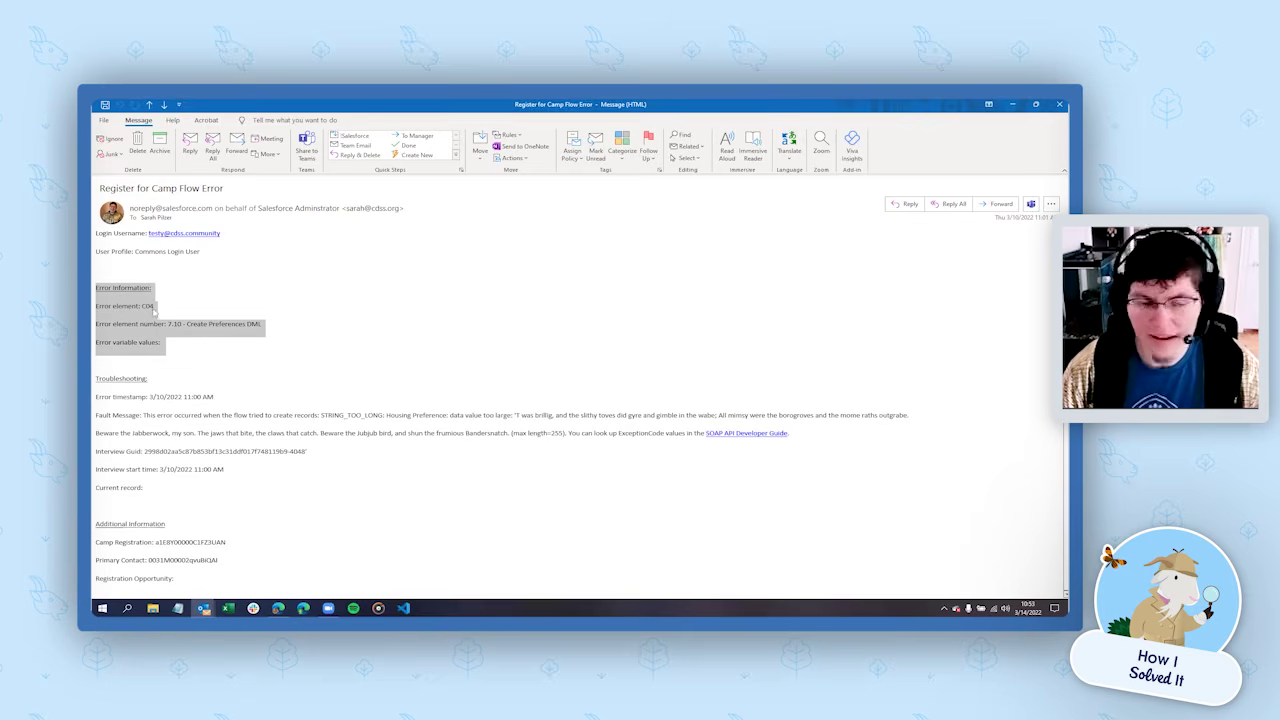
# Switch to Flow Builder, search the flow's resources and elements for c04, and locate C04_RegistrantPreferences on the canvas
pyautogui.click(157, 310)
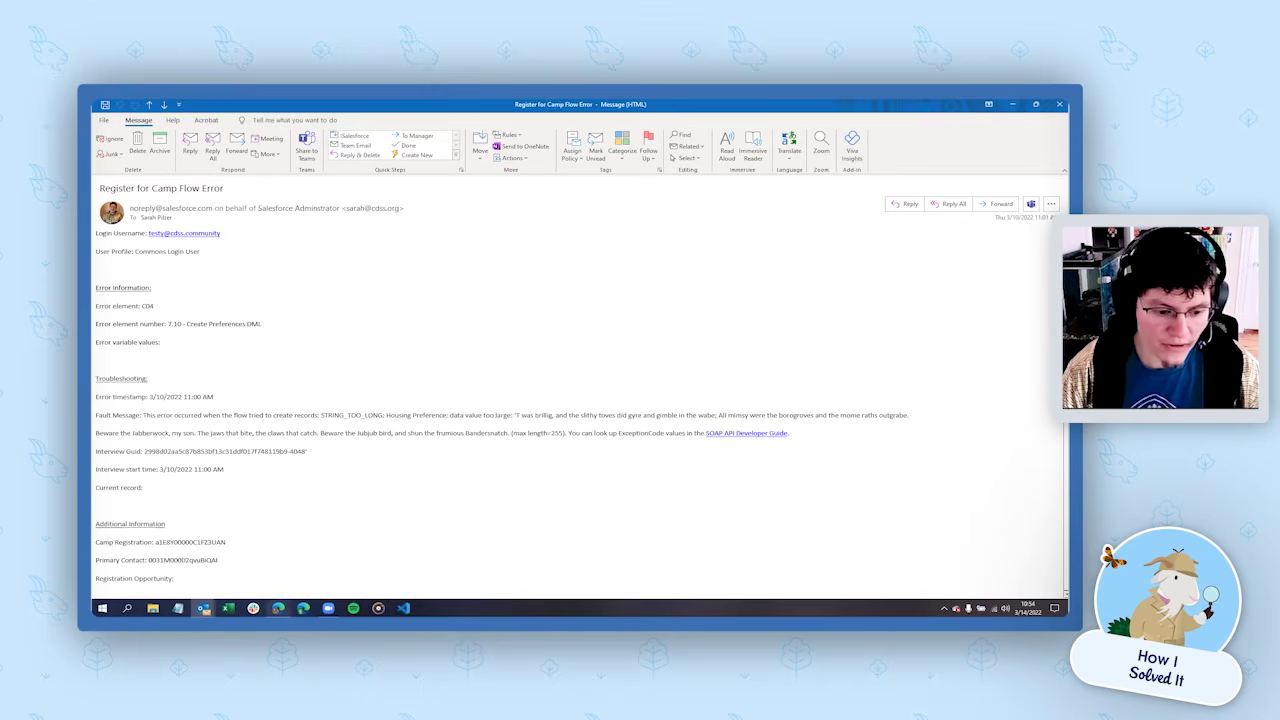
pyautogui.hotkey('alt', 'Tab')
pyautogui.moveTo(463, 269); pyautogui.dragTo(659, 272)
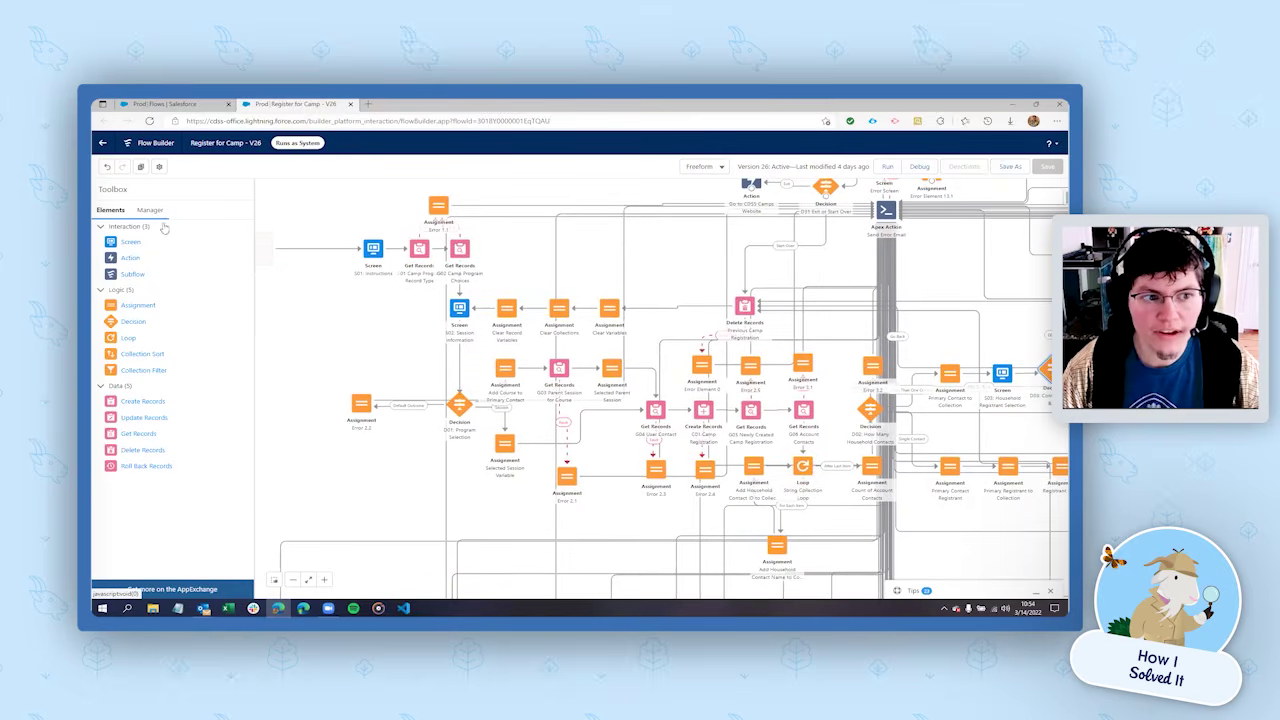
pyautogui.click(150, 210)
pyautogui.click(137, 233)
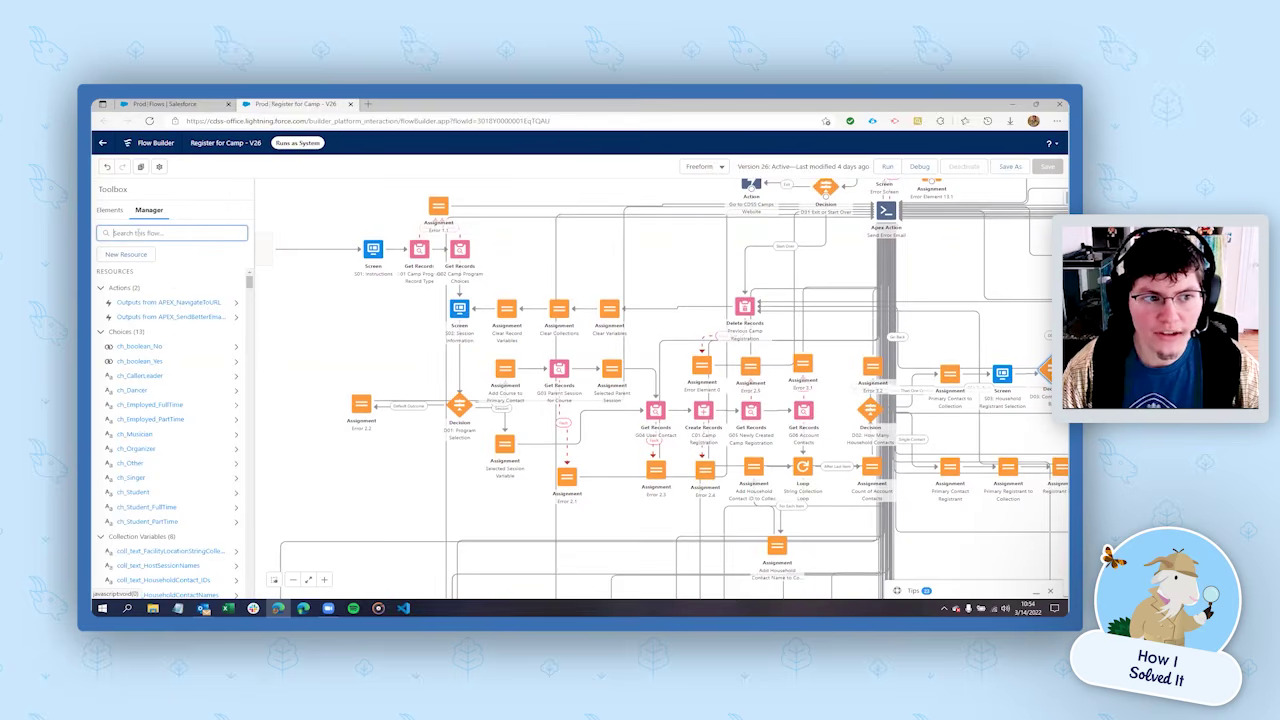
pyautogui.write('c04')
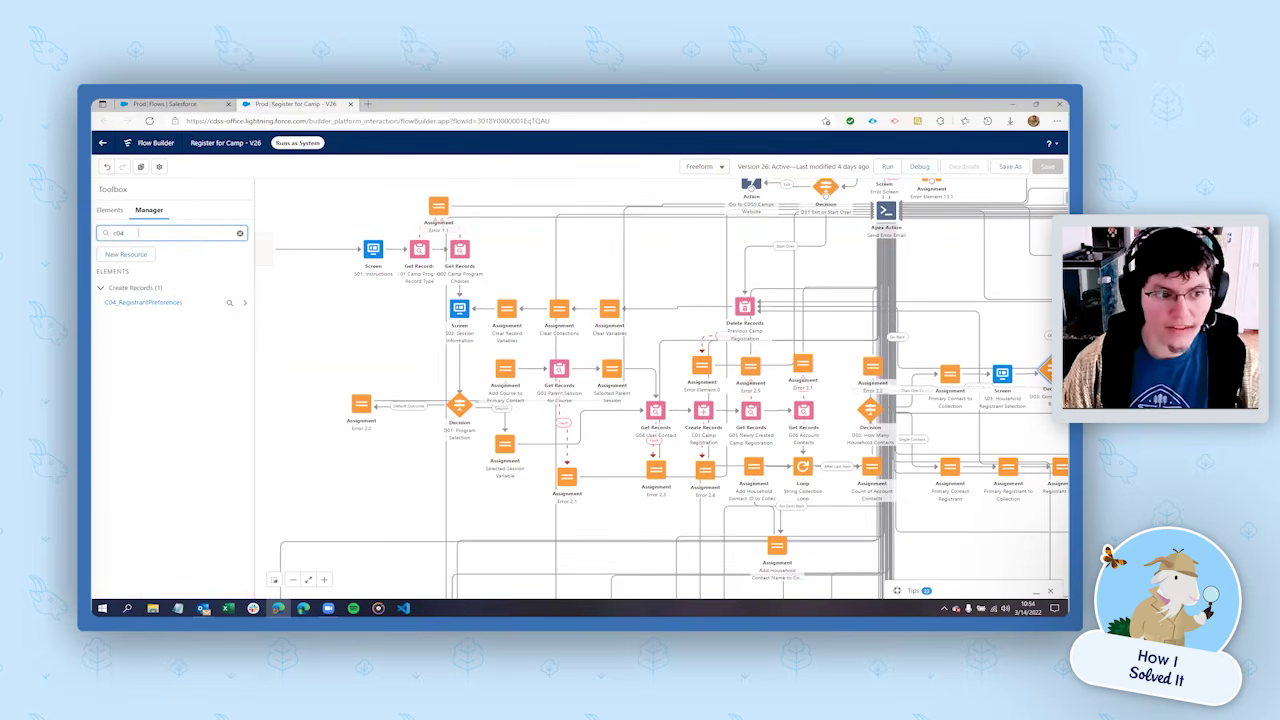
pyautogui.click(229, 304)
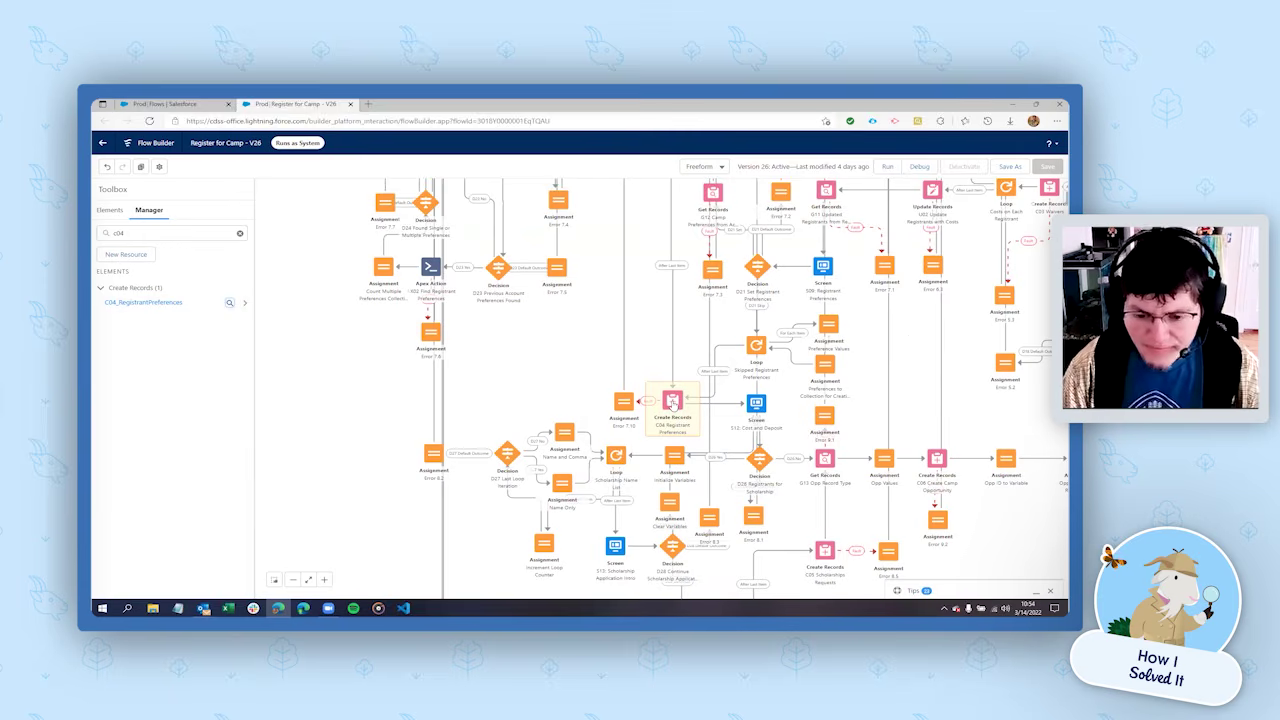
# Inspect the C04 Registrant Preferences Create Records element and the Error 7.10 assignment on its fault path, closing each one
pyautogui.doubleClick(673, 403)
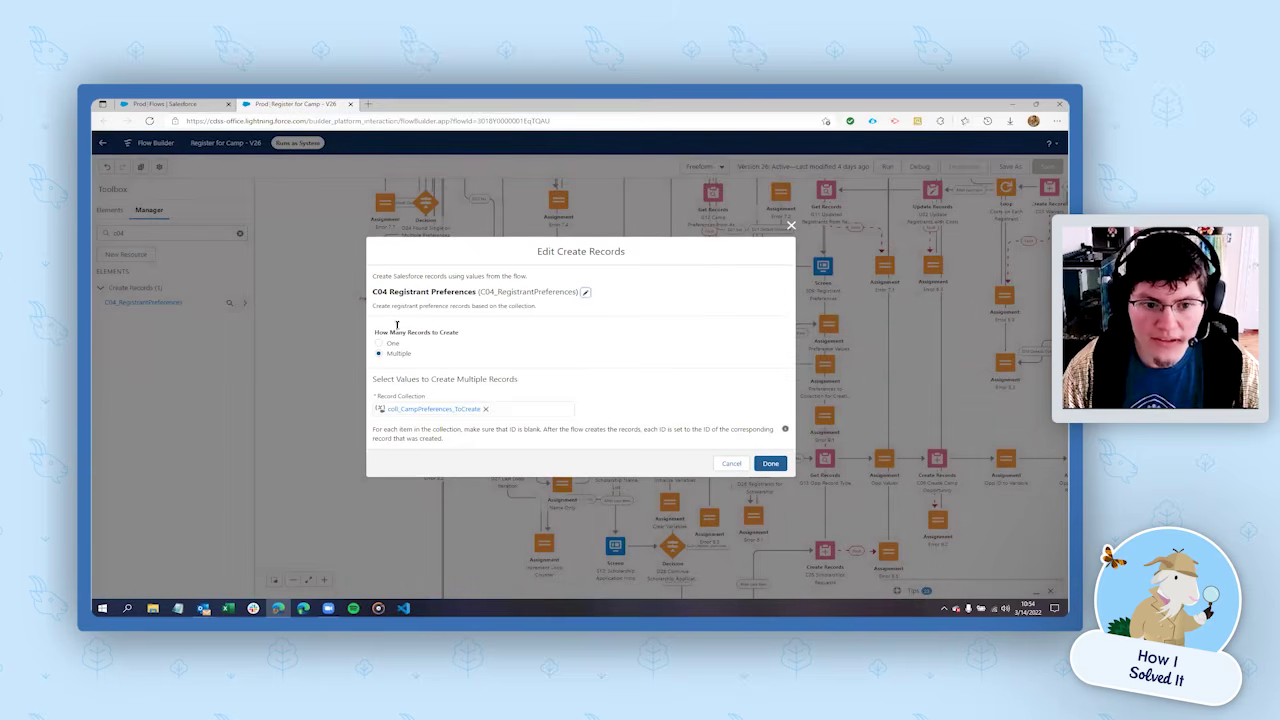
pyautogui.click(733, 465)
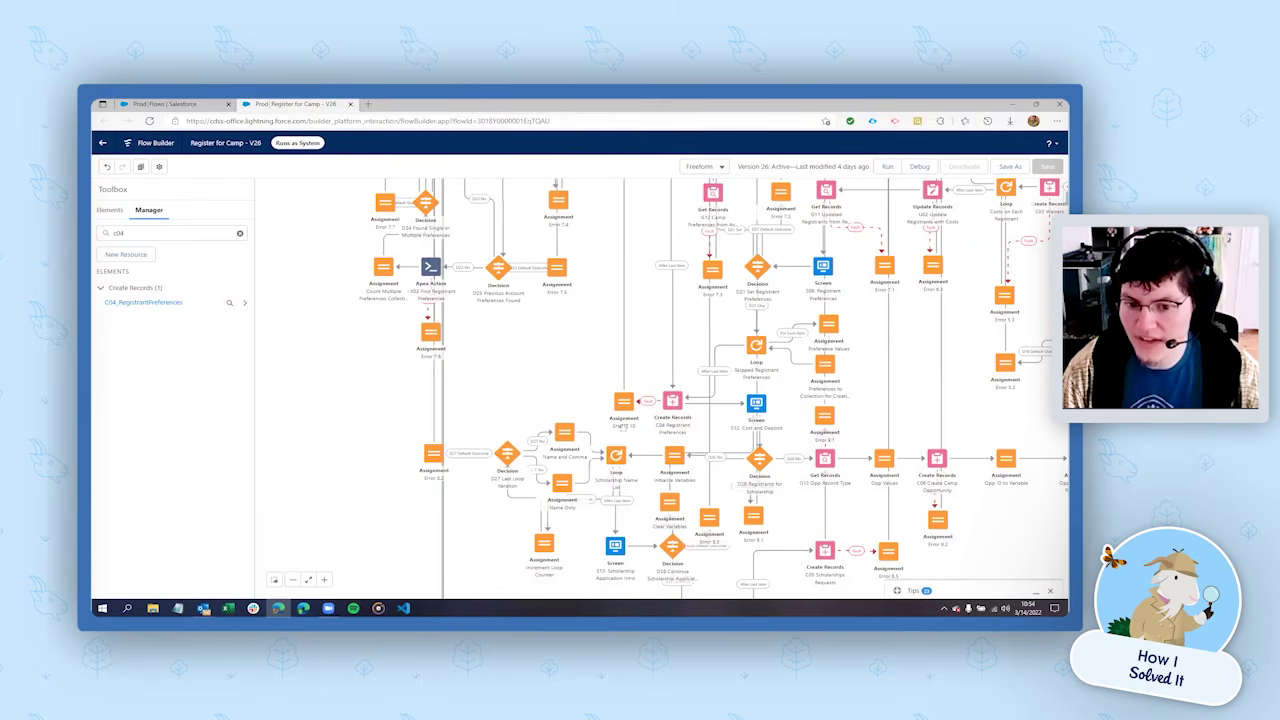
pyautogui.doubleClick(621, 404)
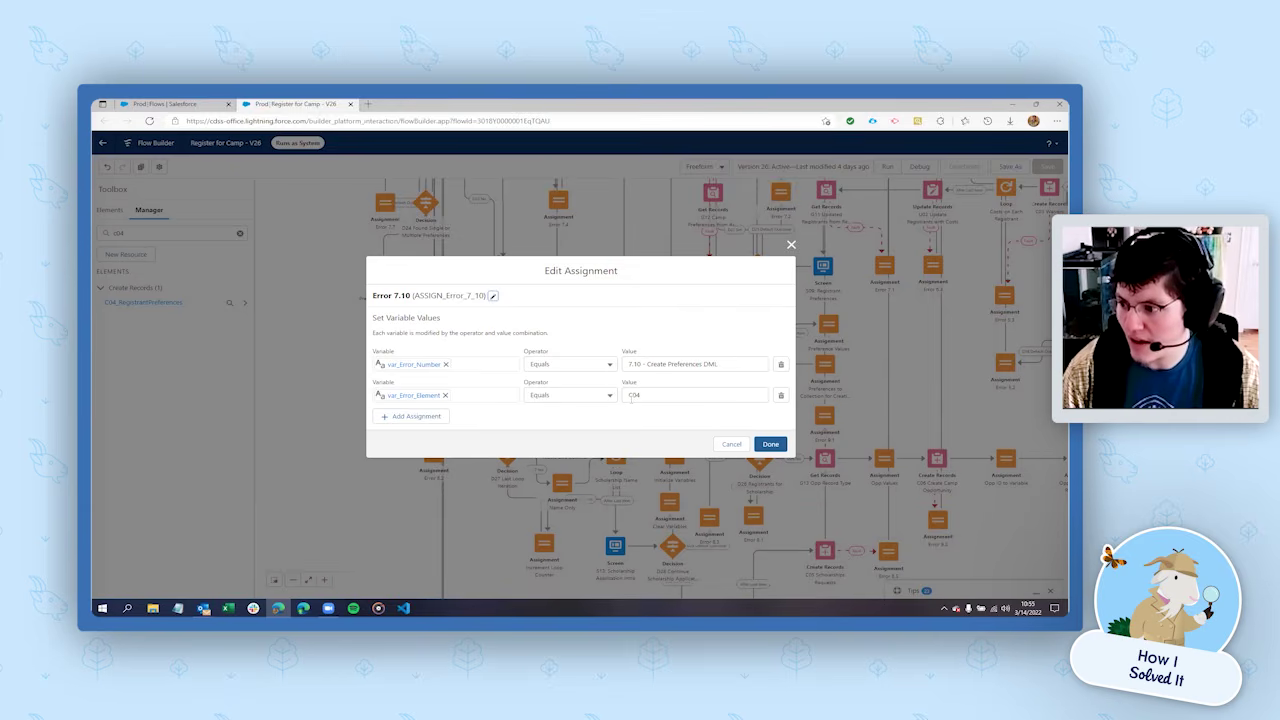
pyautogui.click(772, 445)
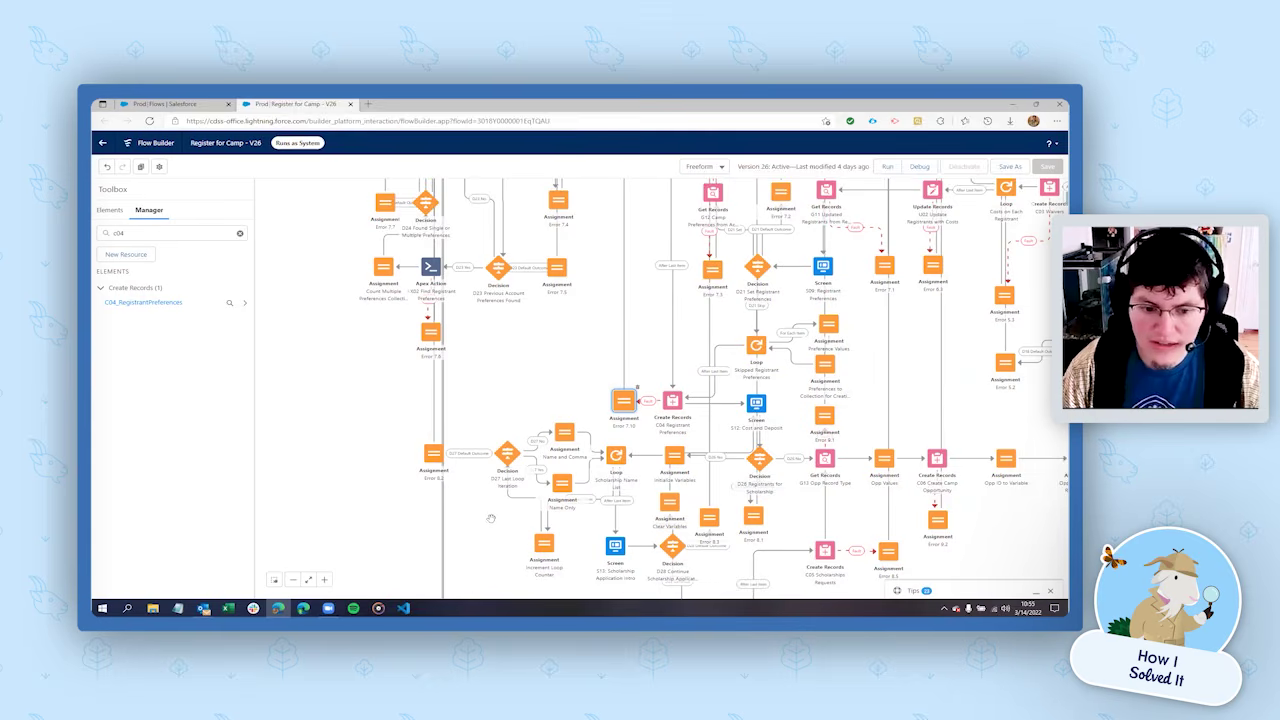
# Inspect the Error 8.2 assignment, highlight the var_num_LoopCounter label text added to var_Error_VariableValues, and close the assignment
pyautogui.moveTo(496, 479); pyautogui.dragTo(501, 420)
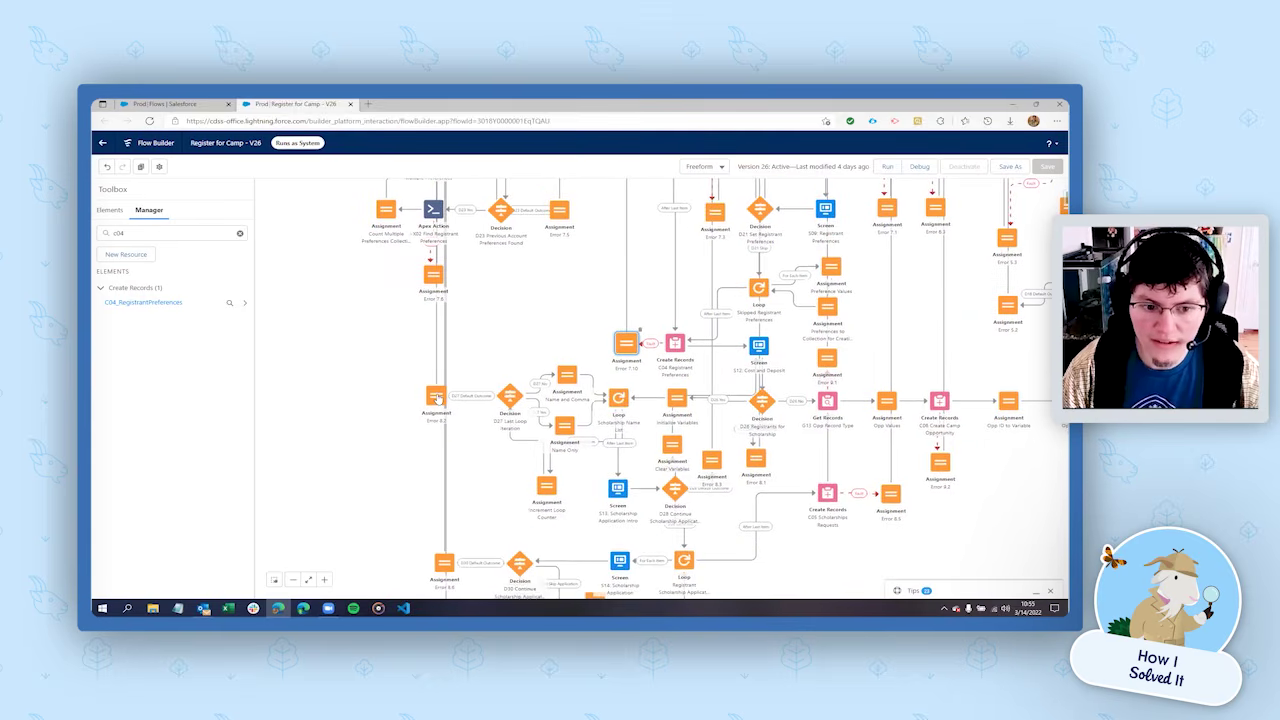
pyautogui.doubleClick(437, 397)
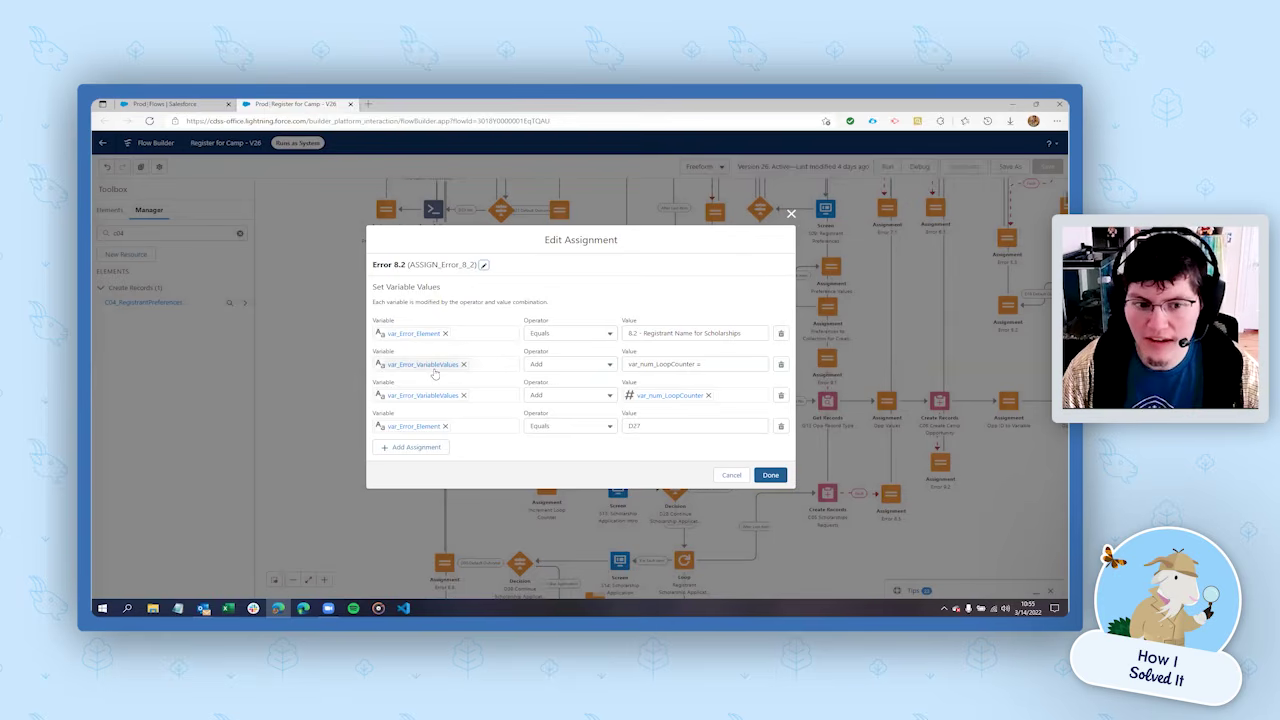
pyautogui.moveTo(627, 364); pyautogui.dragTo(727, 365)
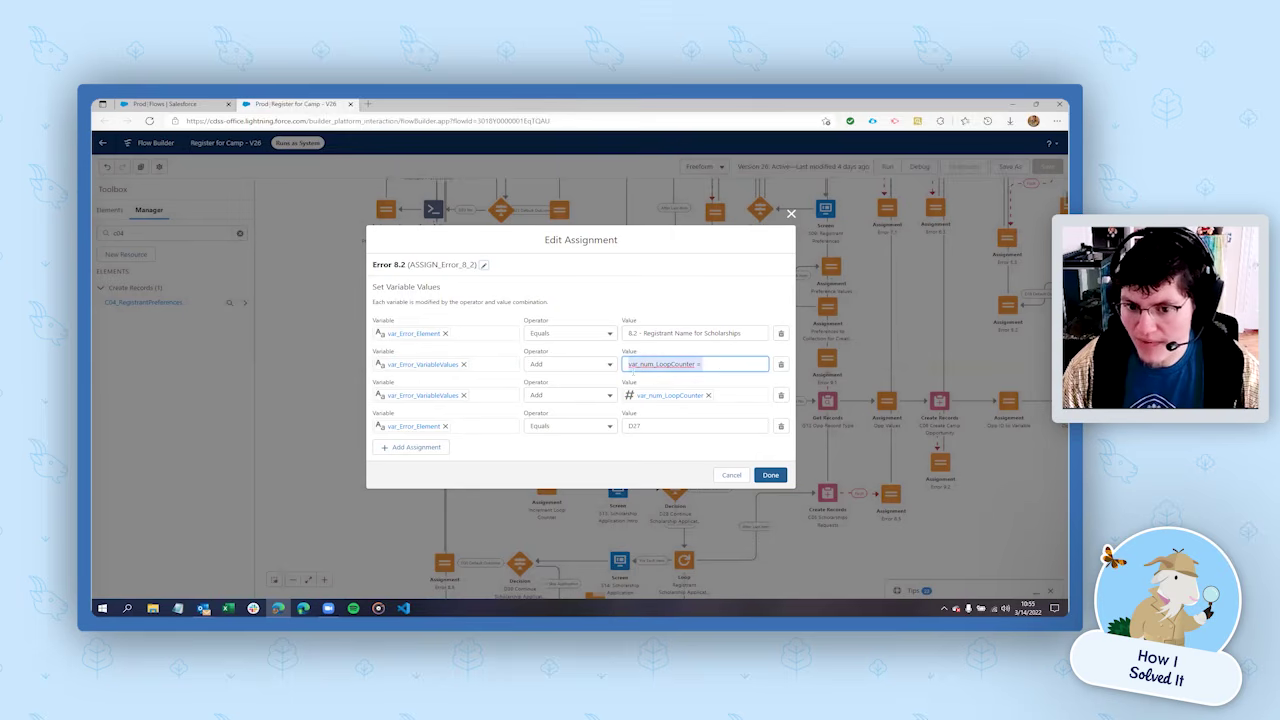
pyautogui.click(637, 366)
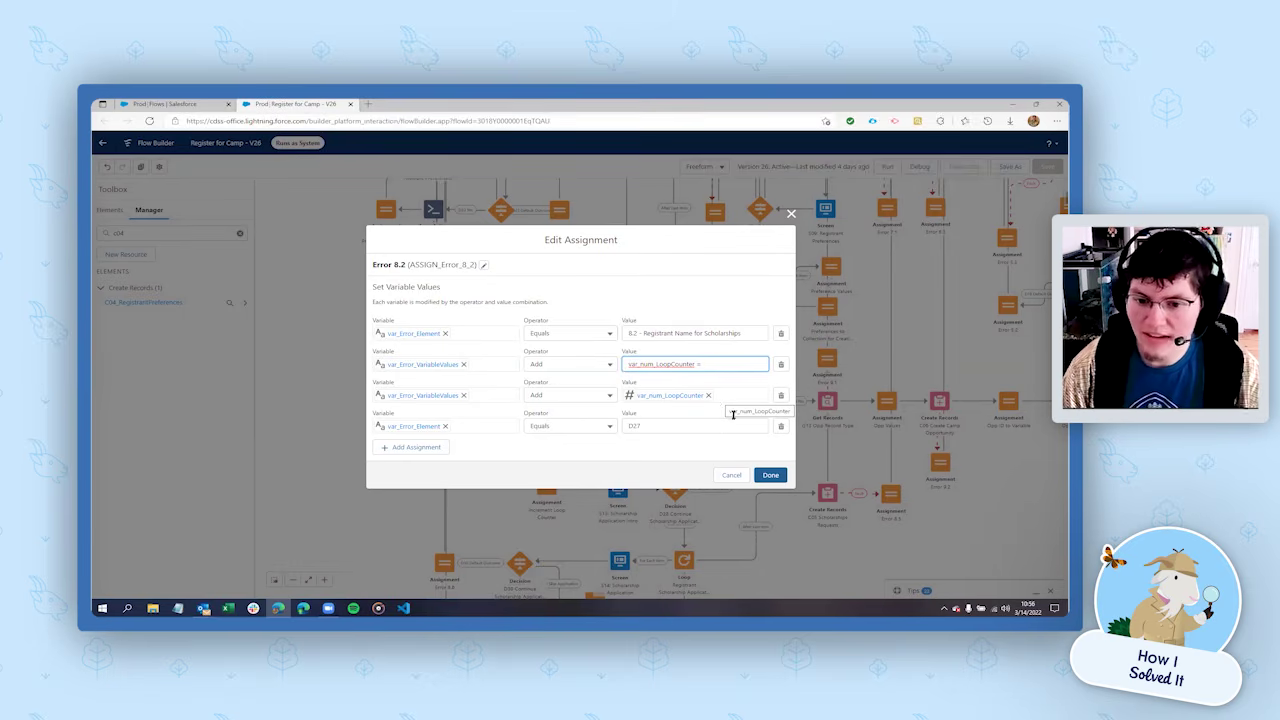
pyautogui.click(770, 475)
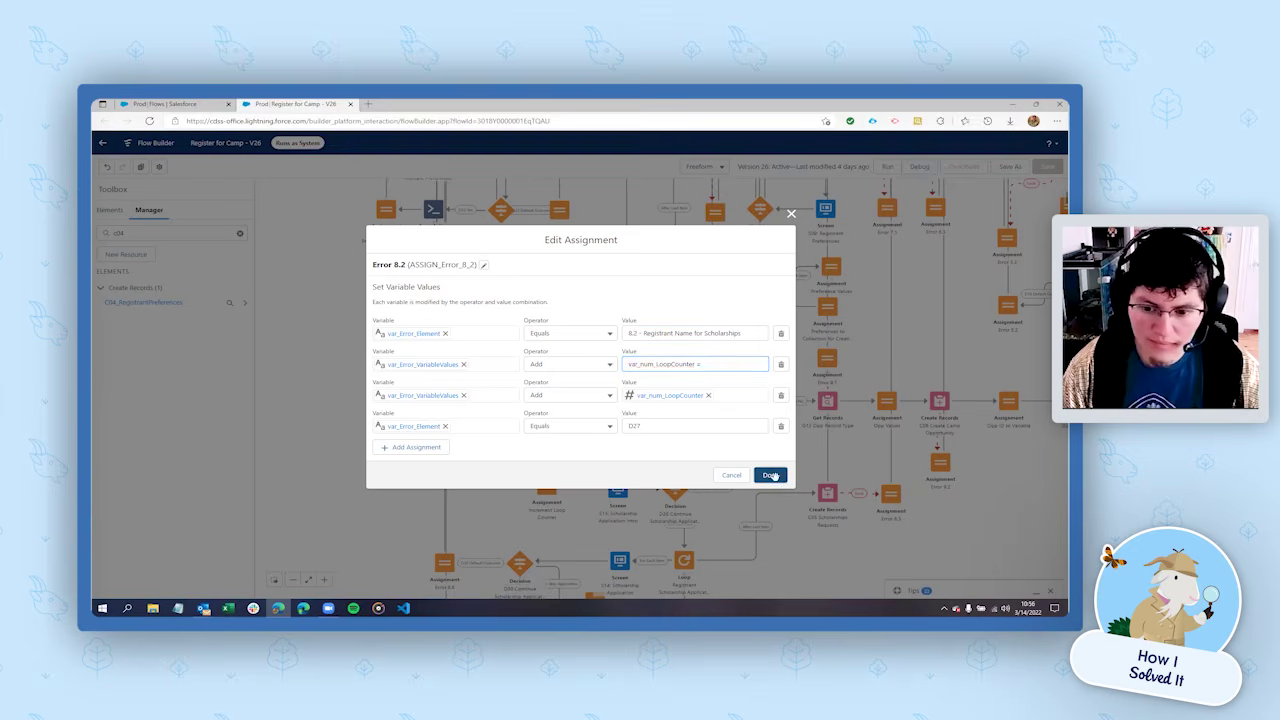
pyautogui.click(773, 480)
# Switch to the Register for Camp Flow Error email in Outlook to review its error details, and return to the flow
pyautogui.click(203, 608)
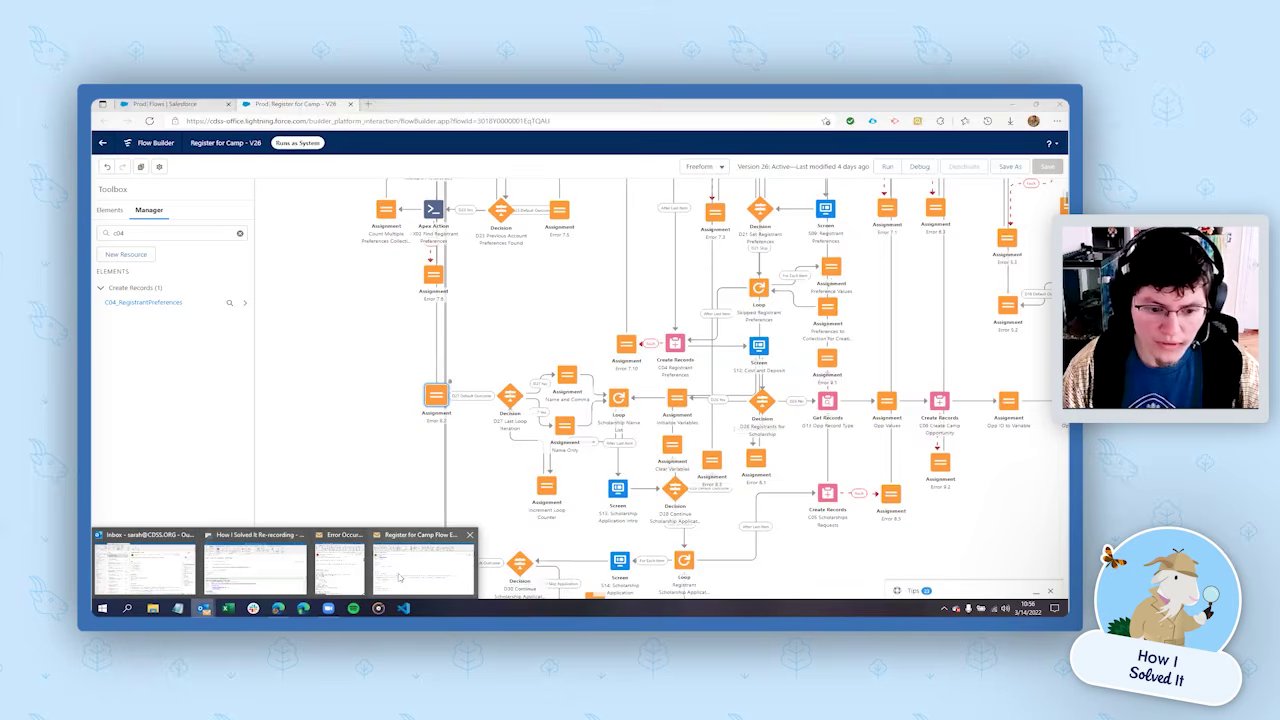
pyautogui.click(400, 578)
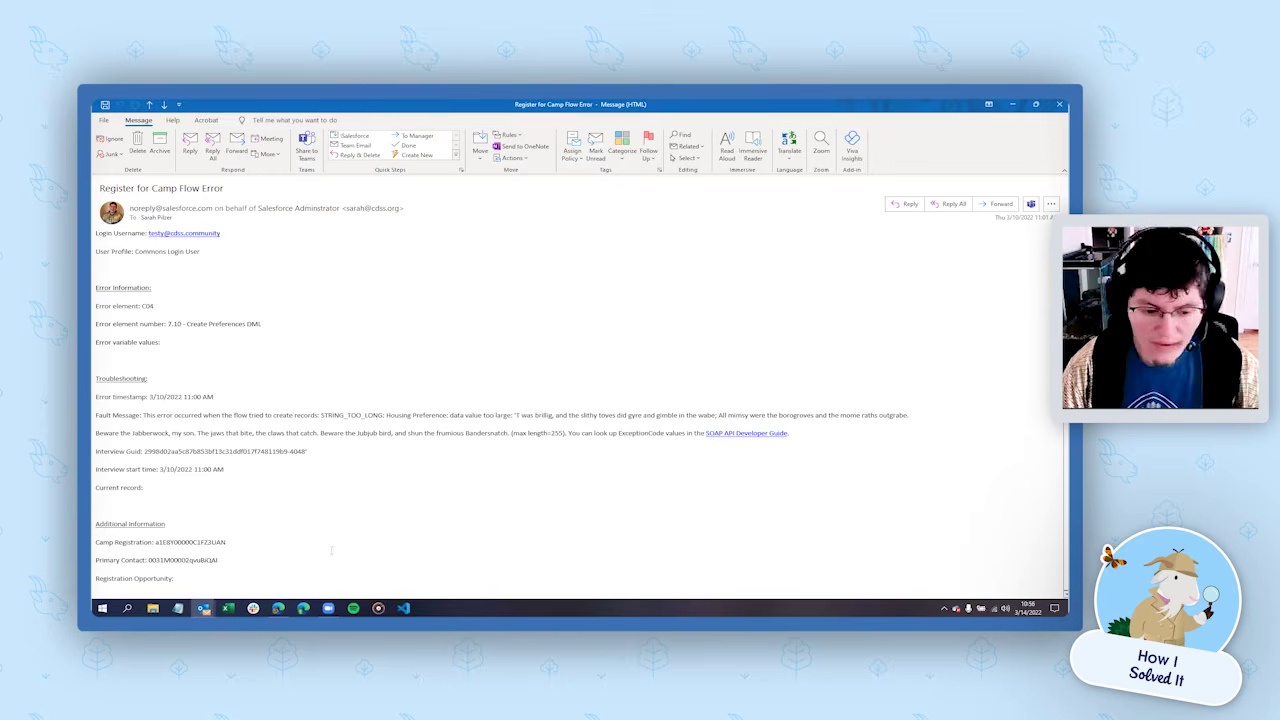
pyautogui.click(278, 608)
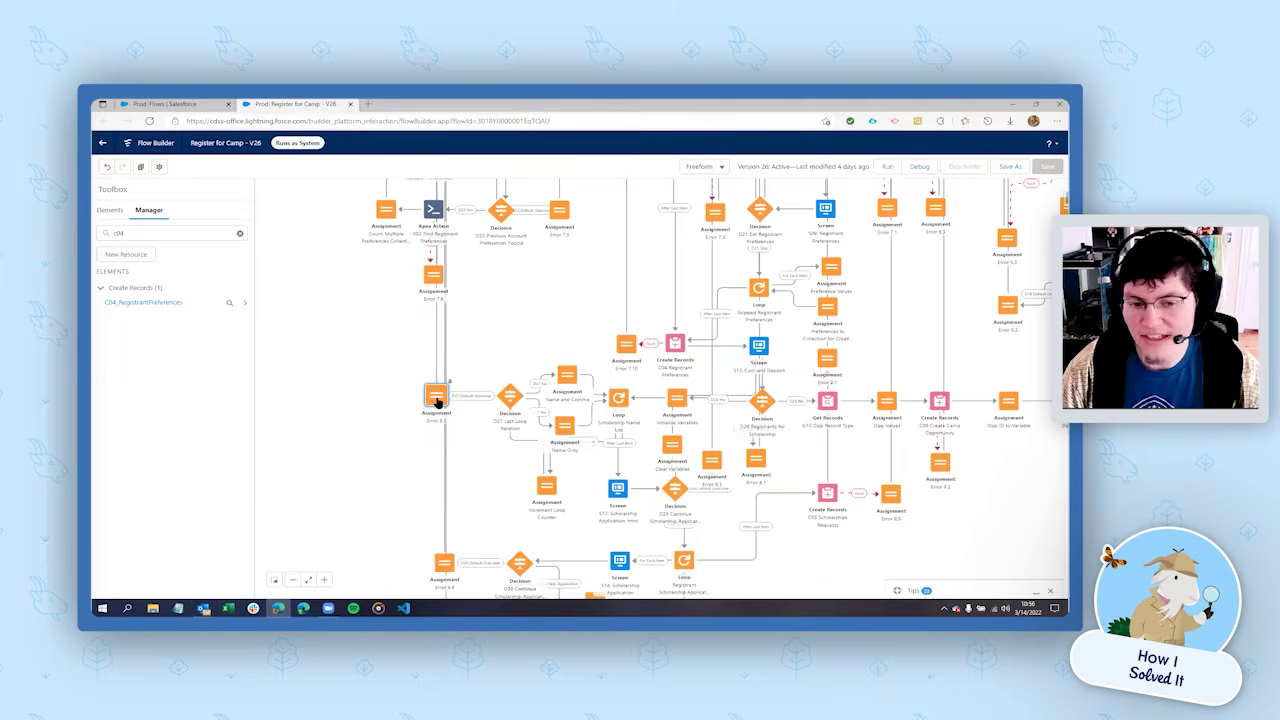
# Search the flow's resources for tt and open the tt_ErrorEmailBody text template
pyautogui.click(120, 233)
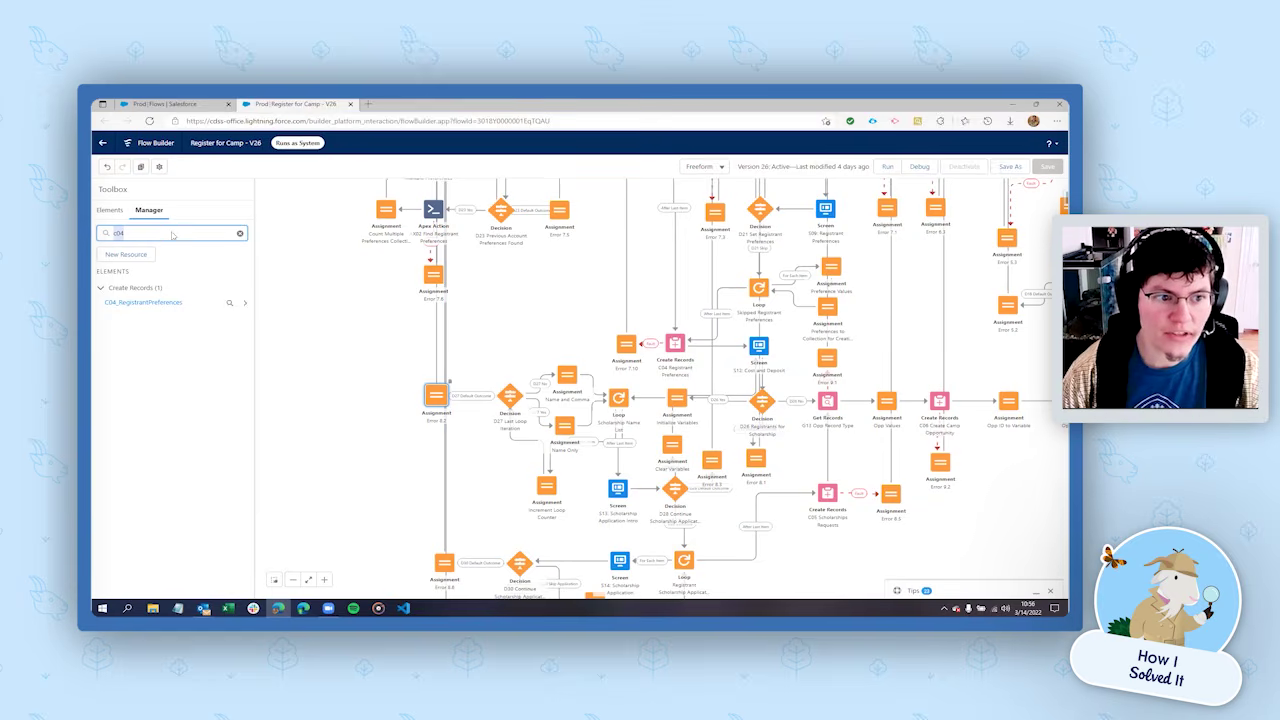
pyautogui.press('BackSpace')
pyautogui.press('BackSpace')
pyautogui.press('BackSpace')
pyautogui.write('error')
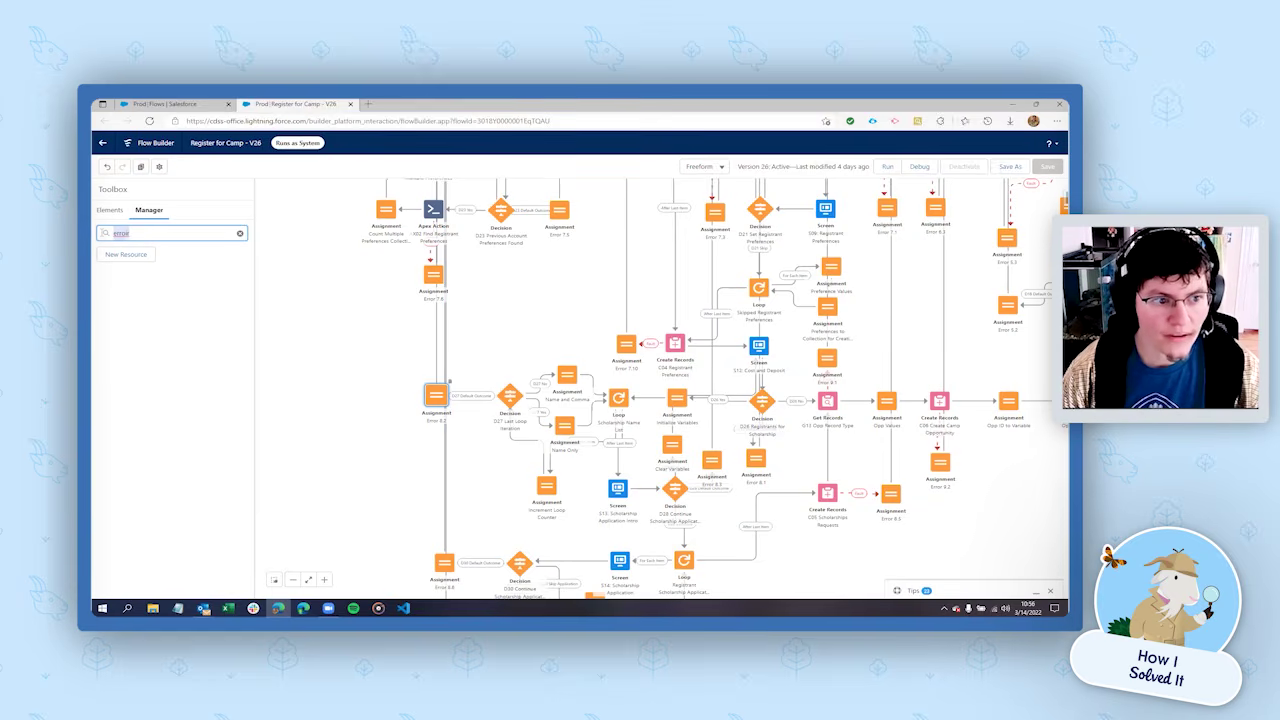
pyautogui.write('tt')
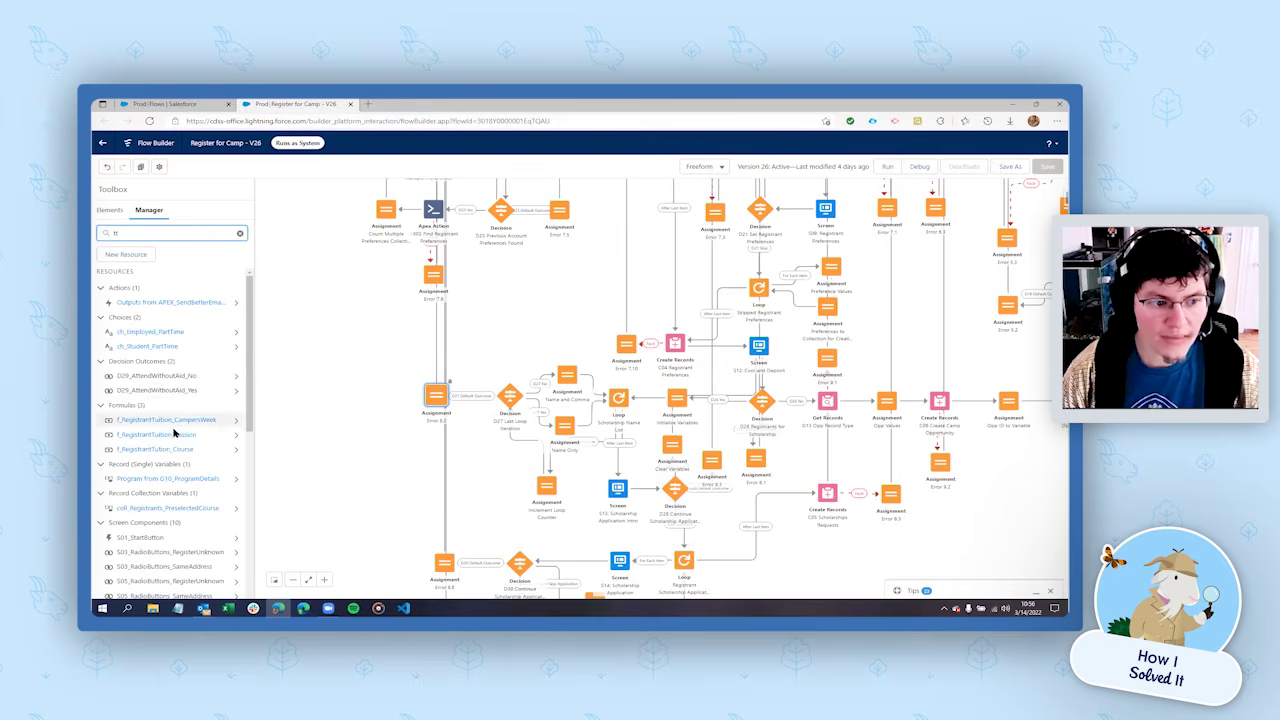
pyautogui.scroll(-5, 198, 438)
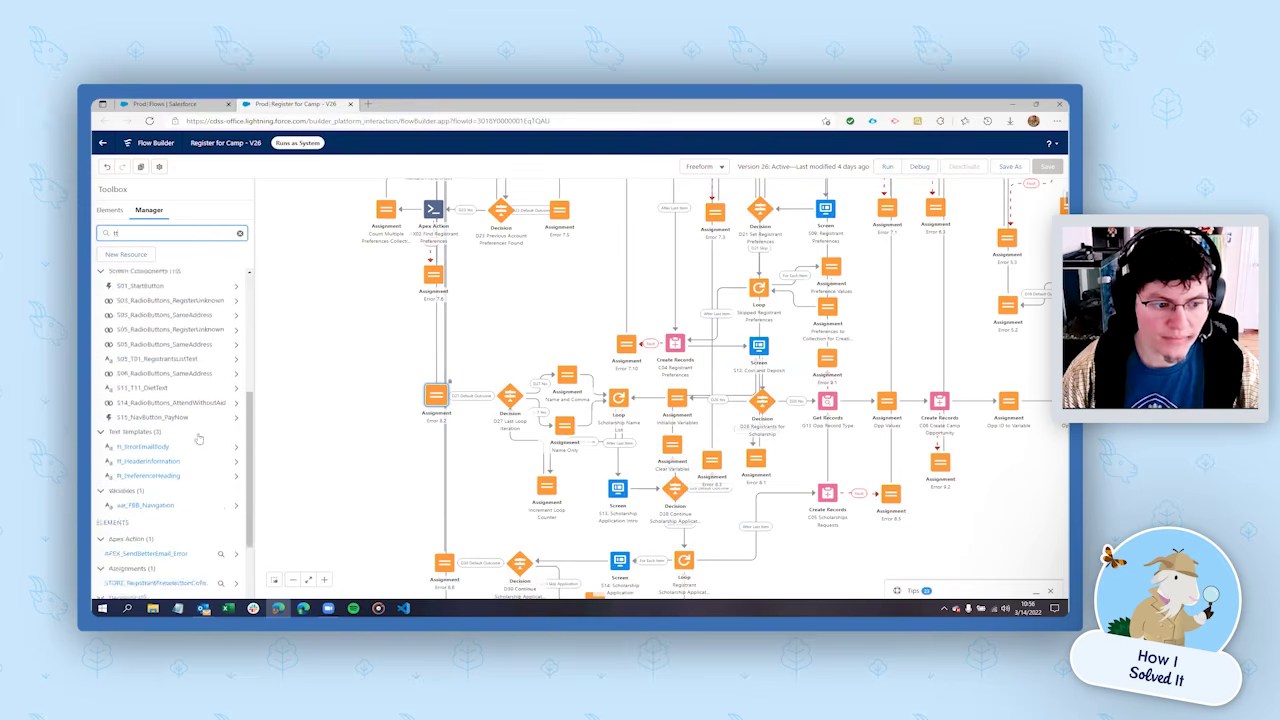
pyautogui.doubleClick(152, 343)
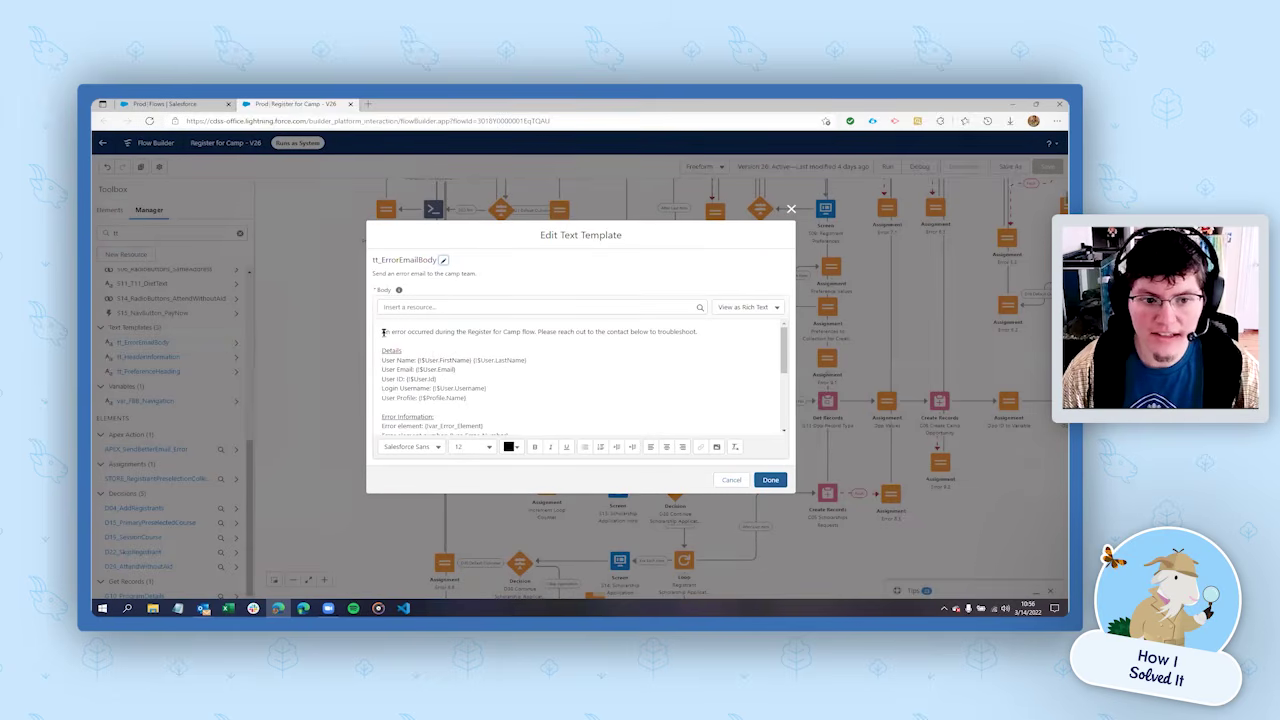
# Read the tt_ErrorEmailBody template from Details through Additional Information, highlight the fault message merge field, and close the template
pyautogui.scroll(-1, 383, 349)
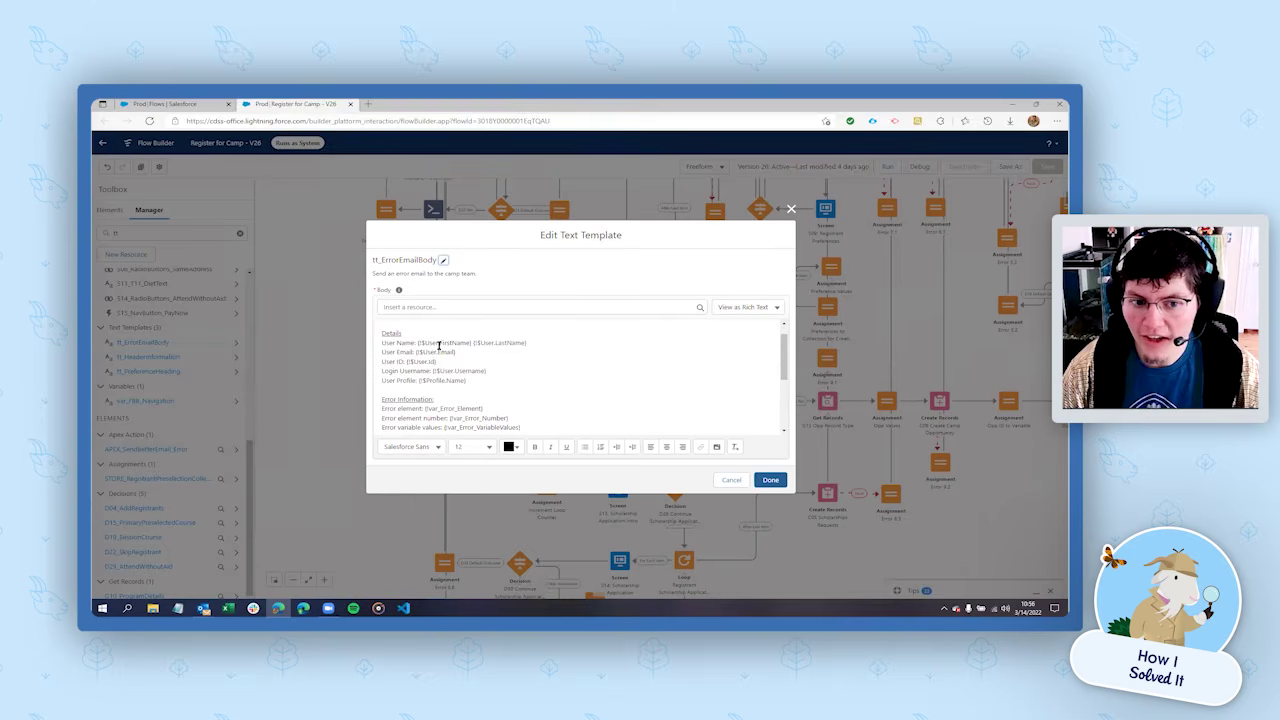
pyautogui.scroll(-3, 490, 356)
pyautogui.scroll(-1, 493, 353)
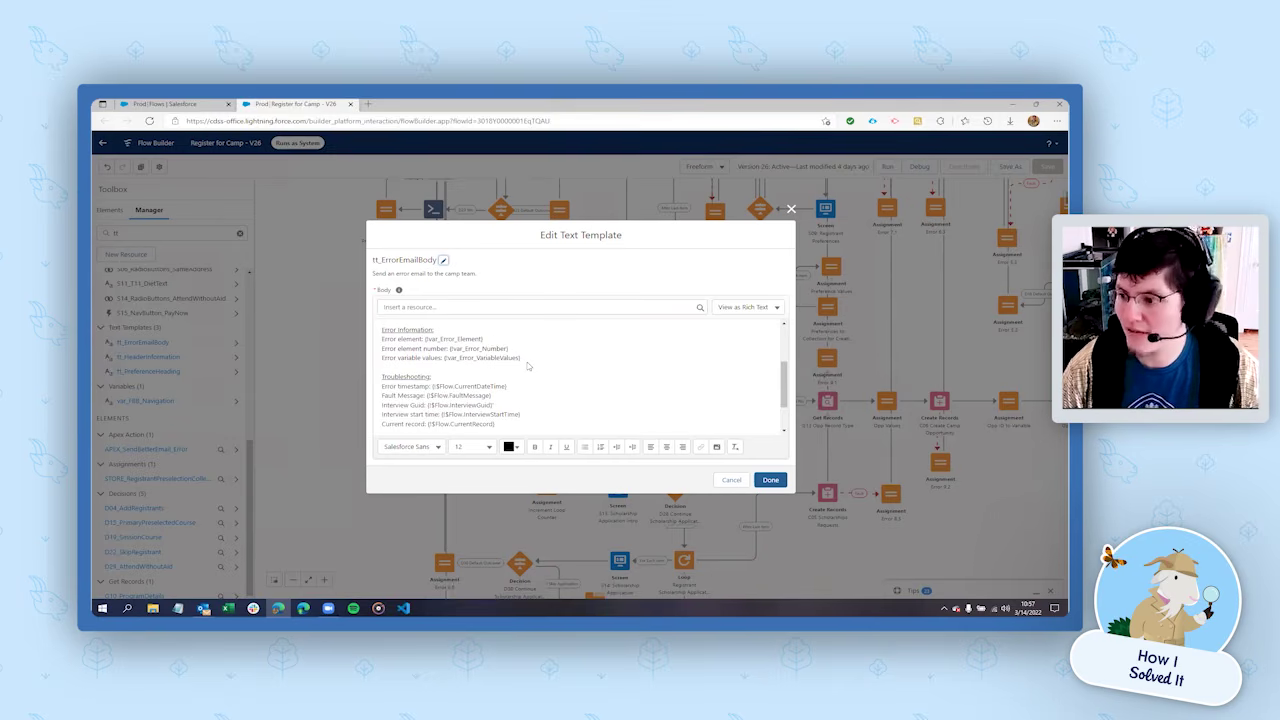
pyautogui.scroll(-1, 528, 366)
pyautogui.scroll(-2, 528, 366)
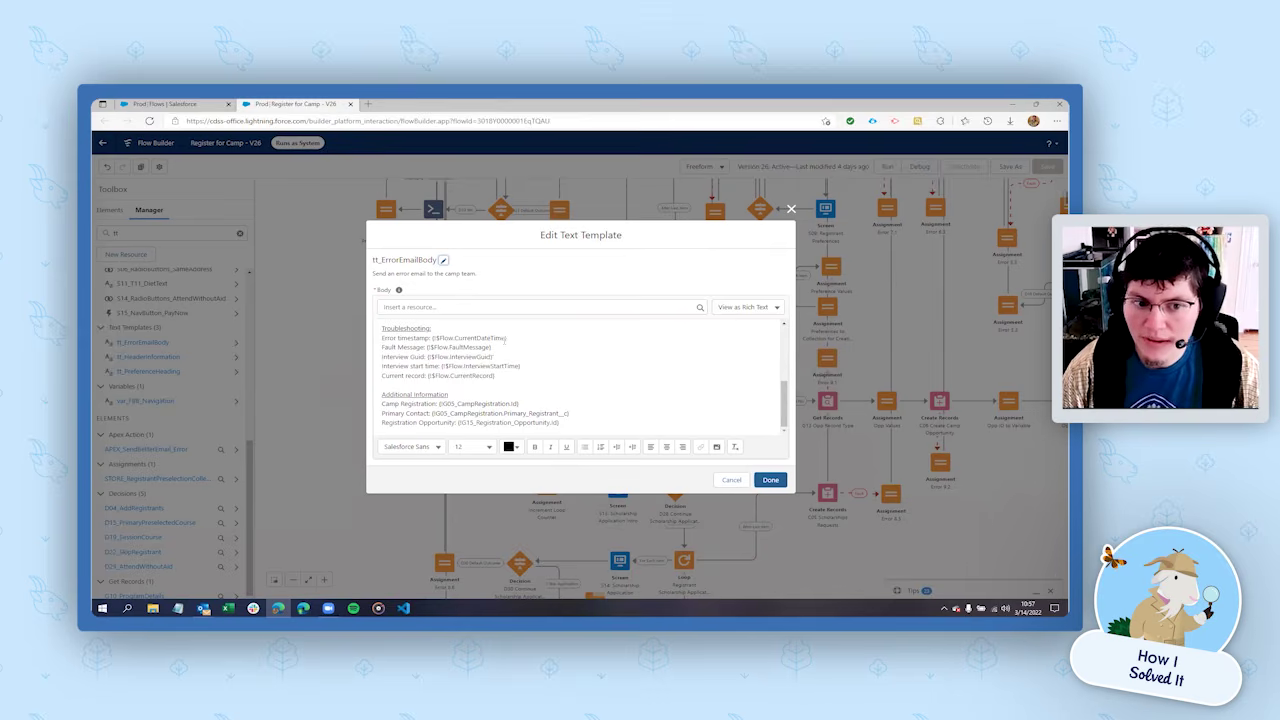
pyautogui.moveTo(492, 348); pyautogui.dragTo(426, 348)
pyautogui.click(358, 367)
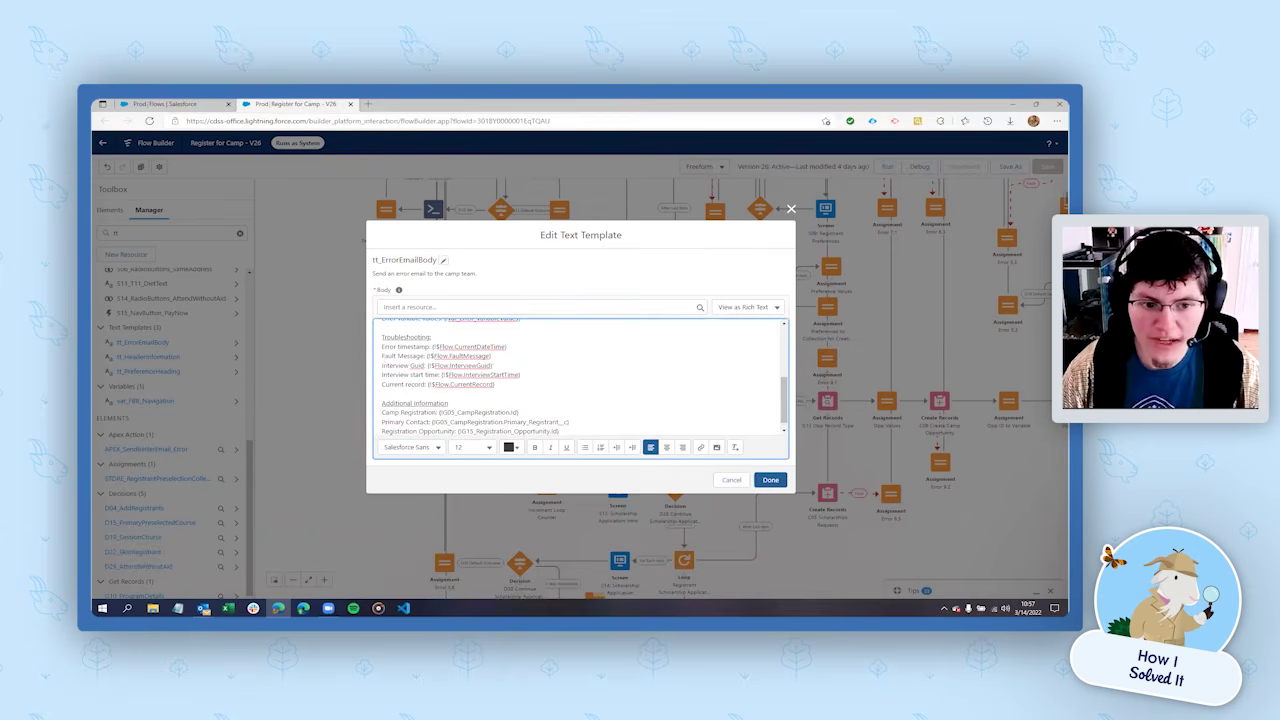
pyautogui.scroll(-1, 383, 357)
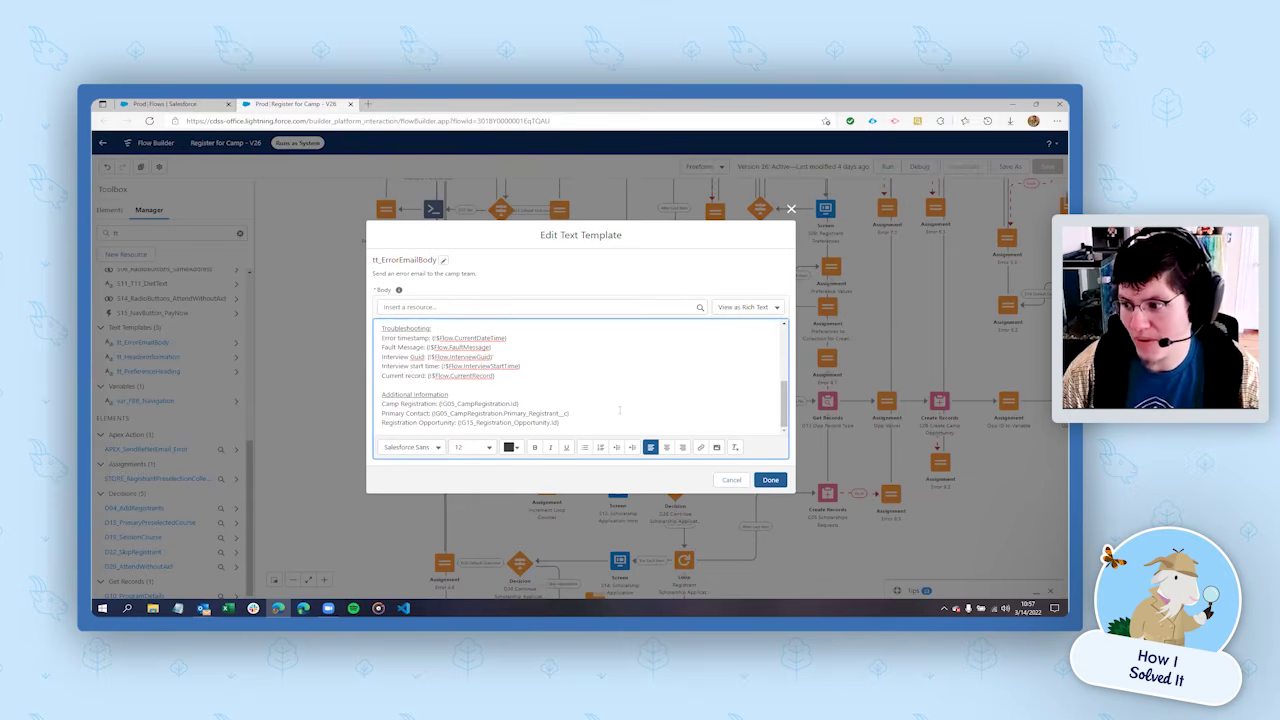
pyautogui.scroll(5, 620, 410)
pyautogui.click(774, 482)
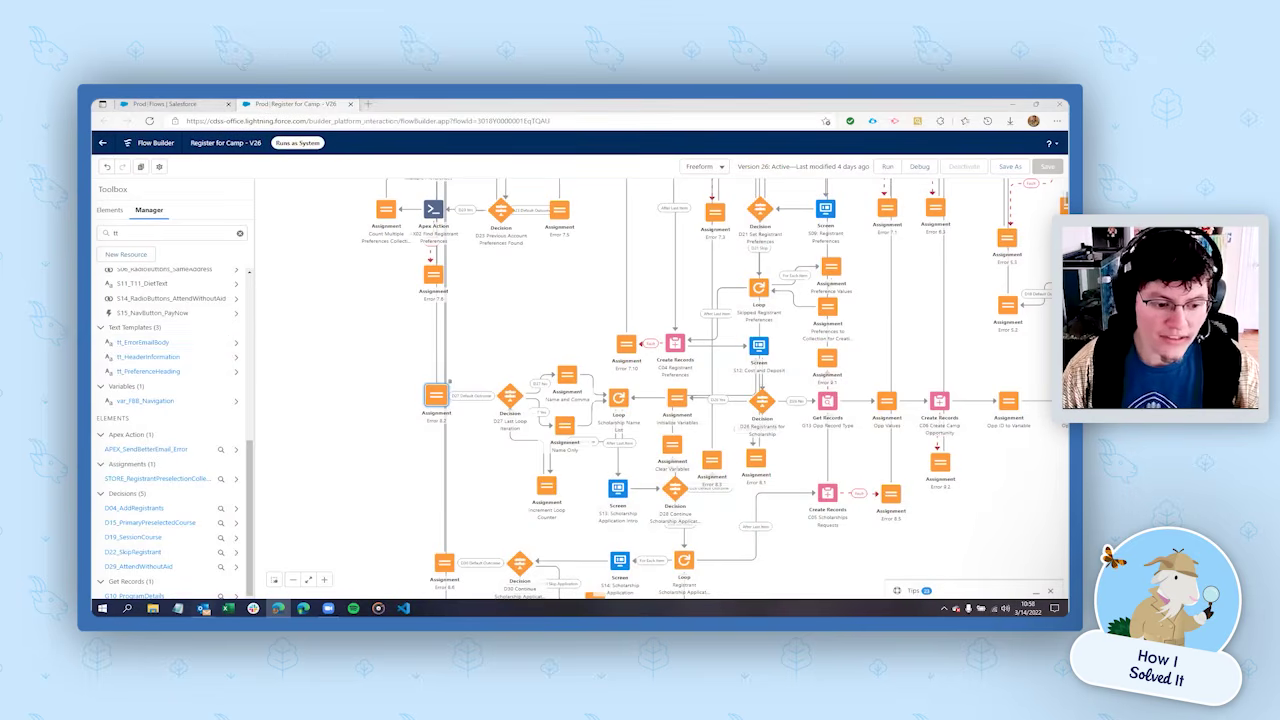
# Switch back to Outlook and bring up the Register for Camp Flow Error email
pyautogui.moveTo(203, 608)
pyautogui.click(422, 566)
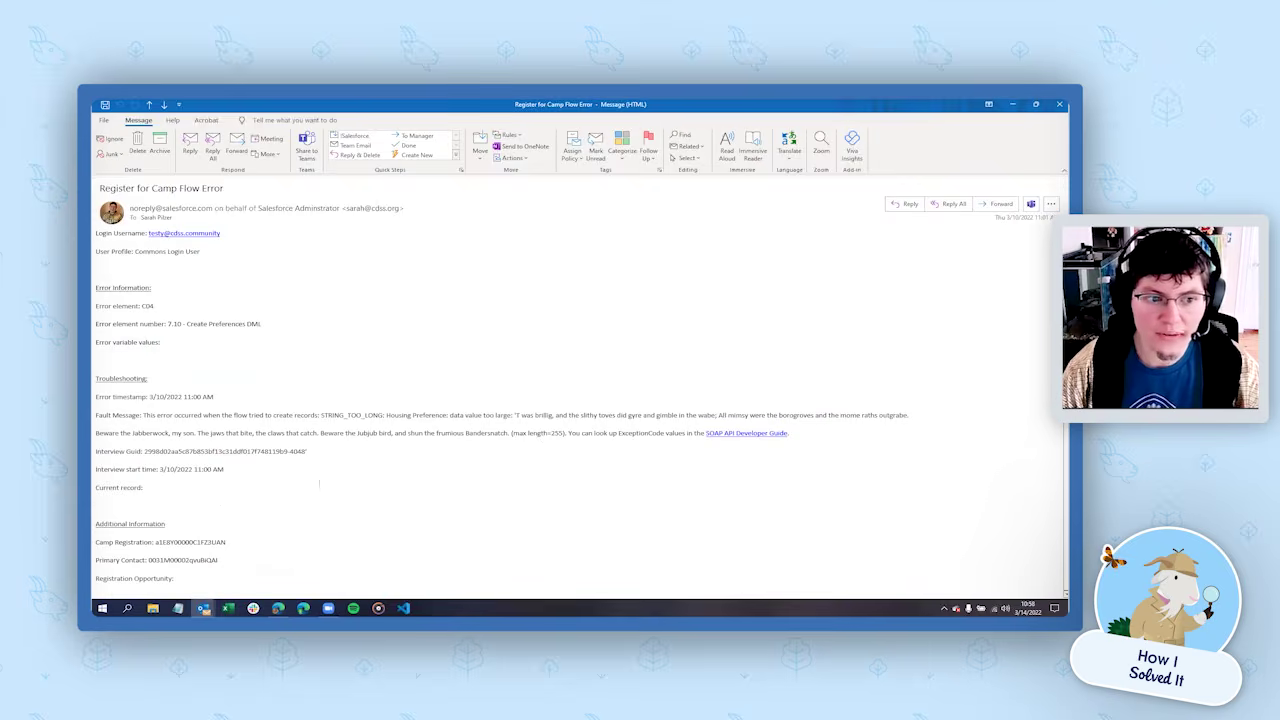